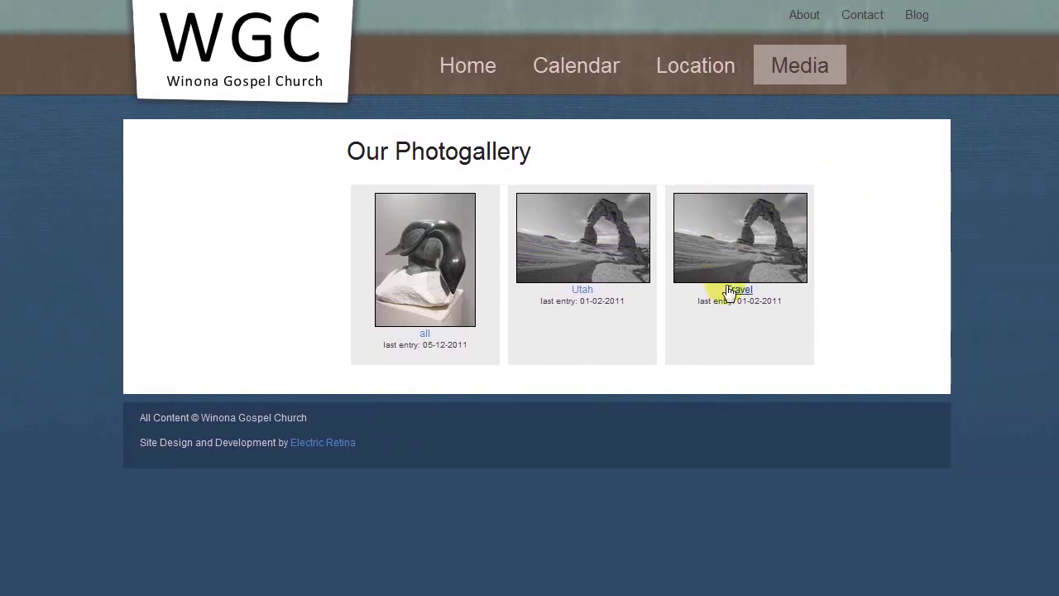
Browse the gallery's All album and view the polar bear sculpture photo enlarged.
{"action": "left_click", "coordinate": [427, 279]}
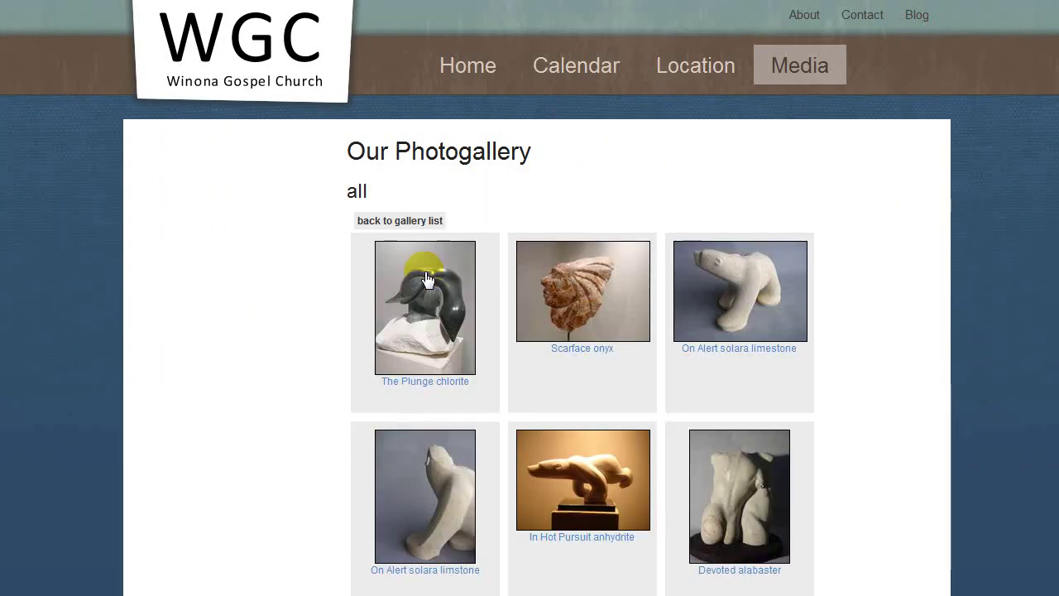
{"action": "scroll", "coordinate": [494, 347], "scroll_direction": "down", "scroll_amount": 3}
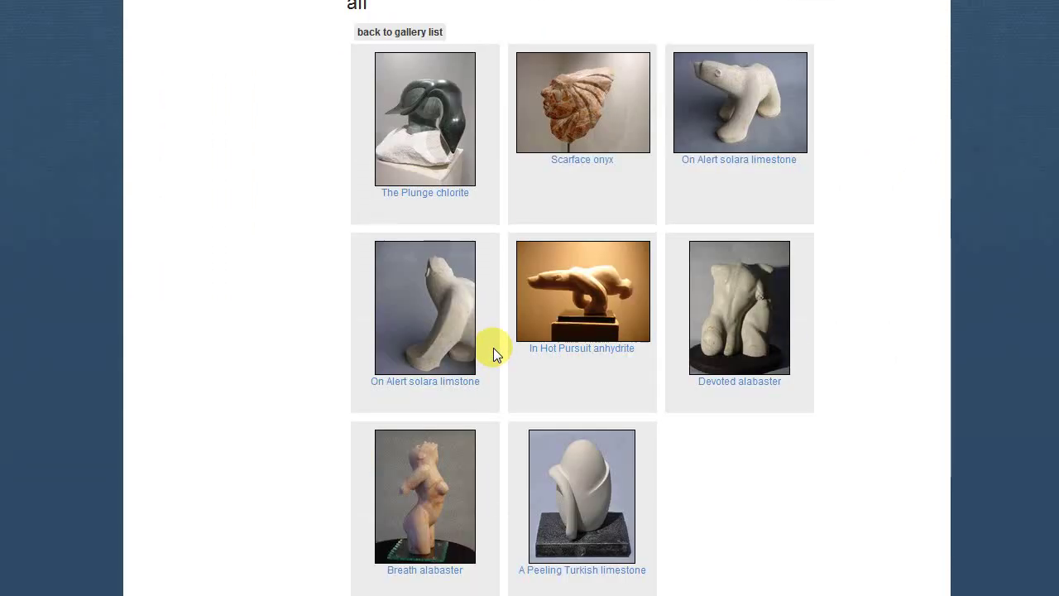
{"action": "left_click", "coordinate": [436, 299]}
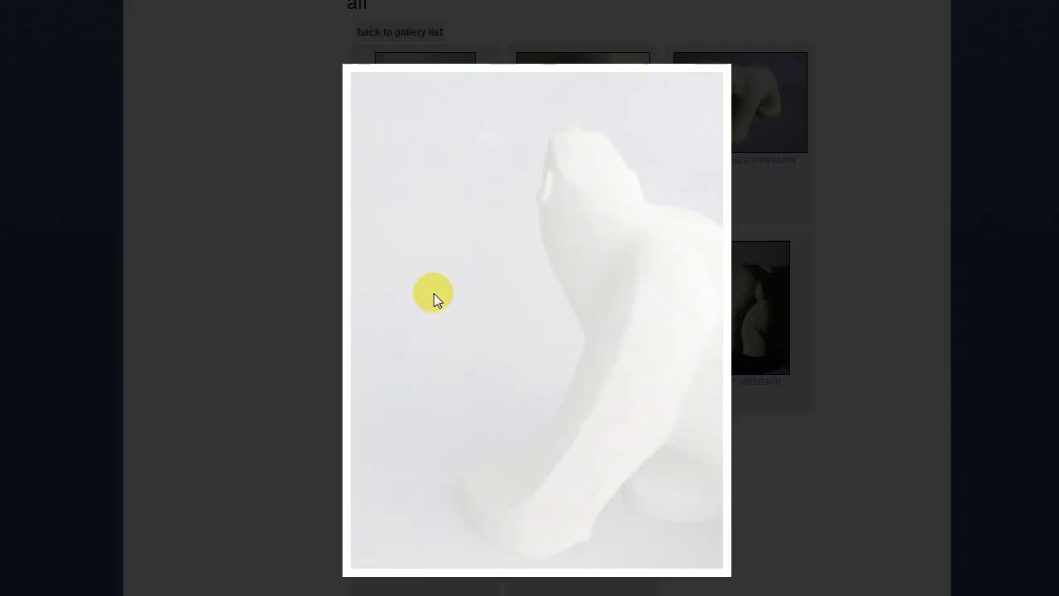
{"action": "scroll", "coordinate": [700, 483], "scroll_direction": "down", "scroll_amount": 1}
{"action": "left_click", "coordinate": [669, 385]}
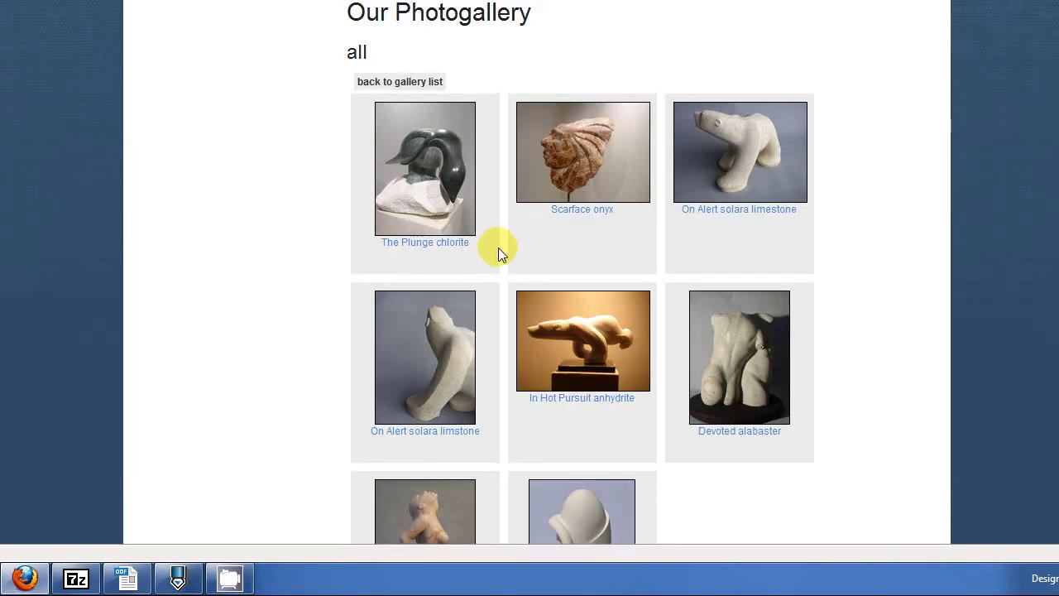
{"action": "left_click", "coordinate": [404, 94]}
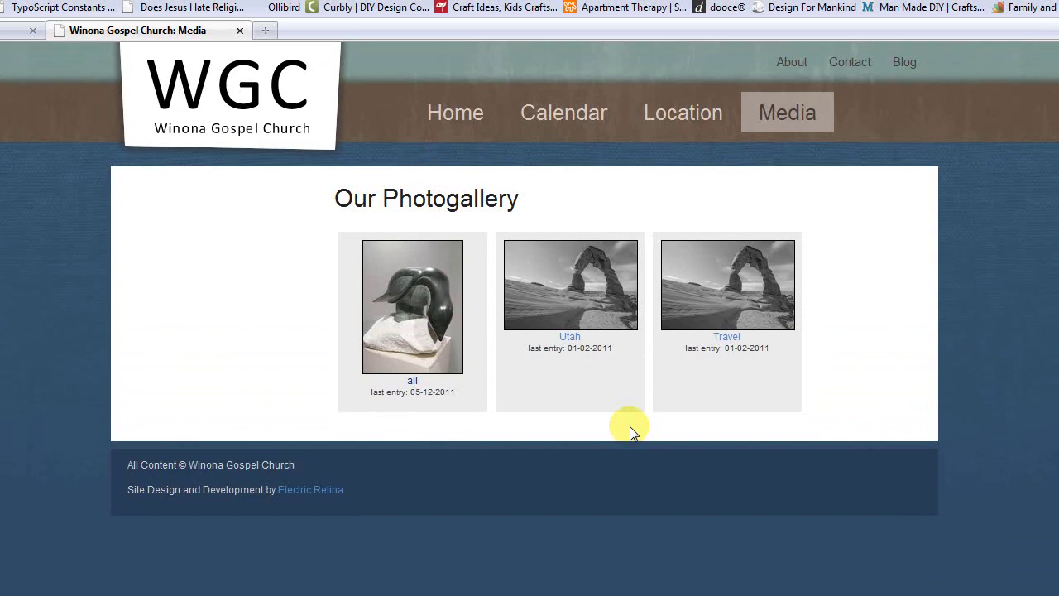
Log in to the TYPO3 backend with the saved demo account credentials.
{"action": "key", "text": "ctrl+Page_Up"}
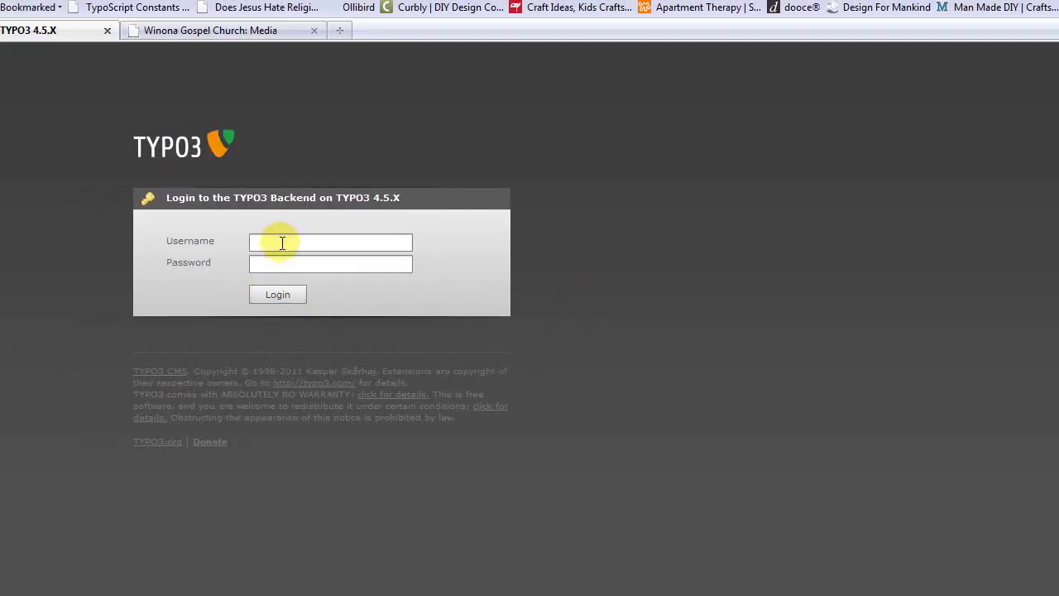
{"action": "type", "text": "demo"}
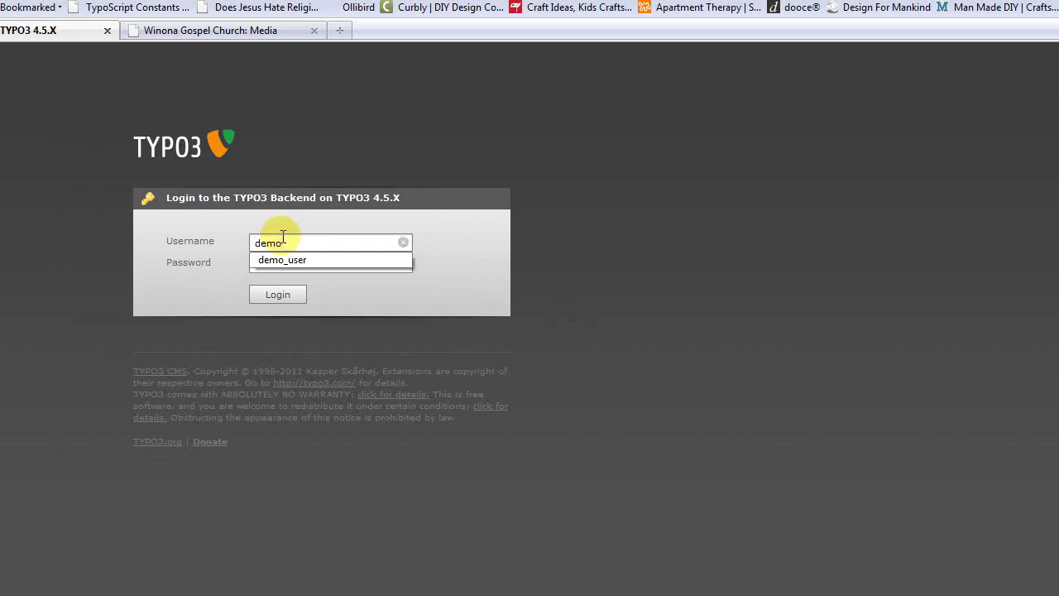
{"action": "key", "text": "Down"}
{"action": "key", "text": "Return"}
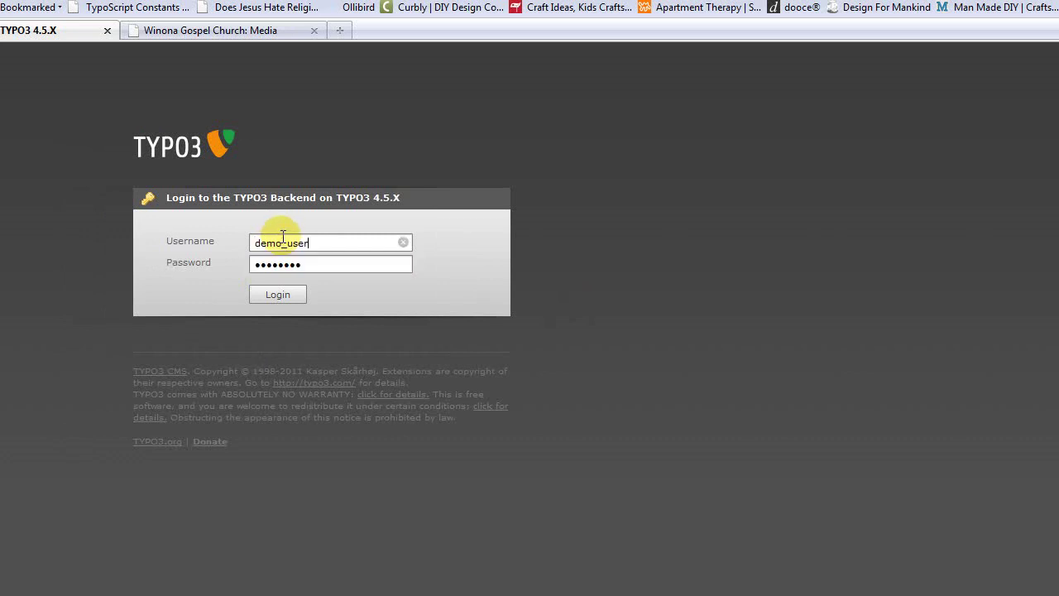
{"action": "left_click", "coordinate": [276, 298]}
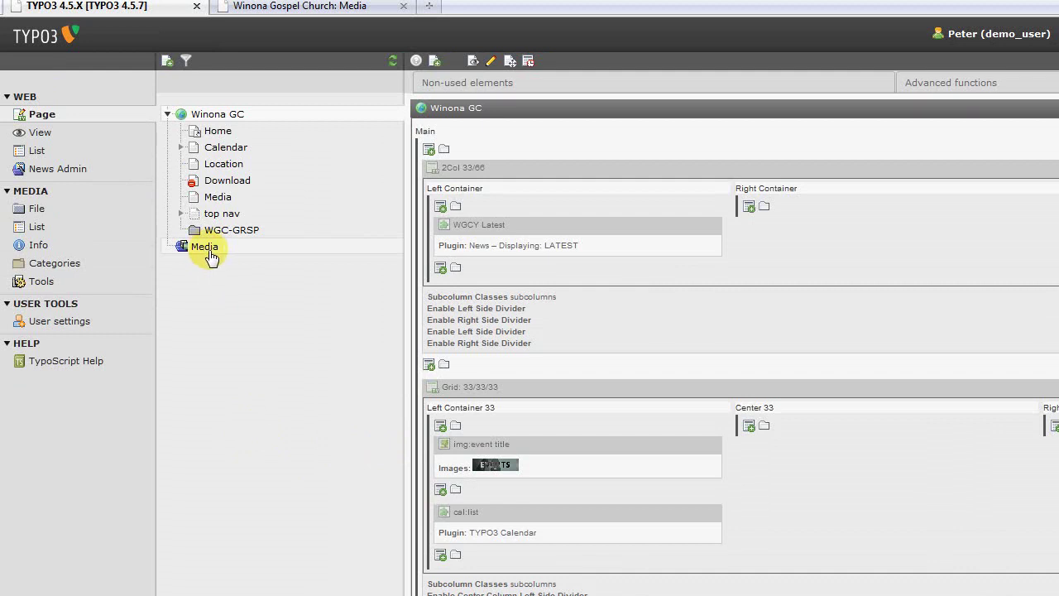
List the Media folder's records, collapse Media types, and show the New record options.
{"action": "left_click", "coordinate": [207, 254]}
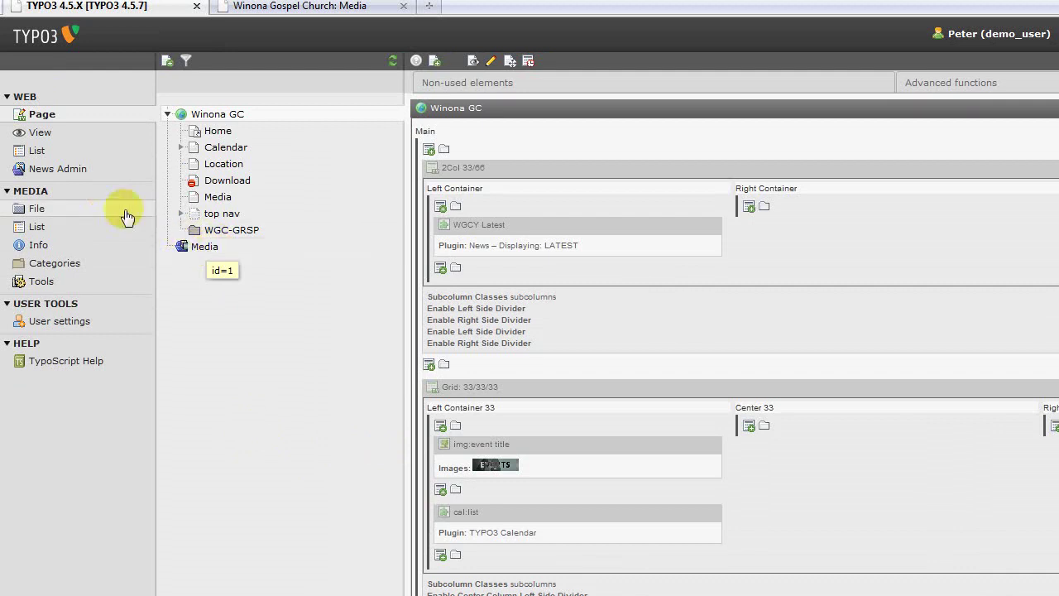
{"action": "left_click", "coordinate": [37, 156]}
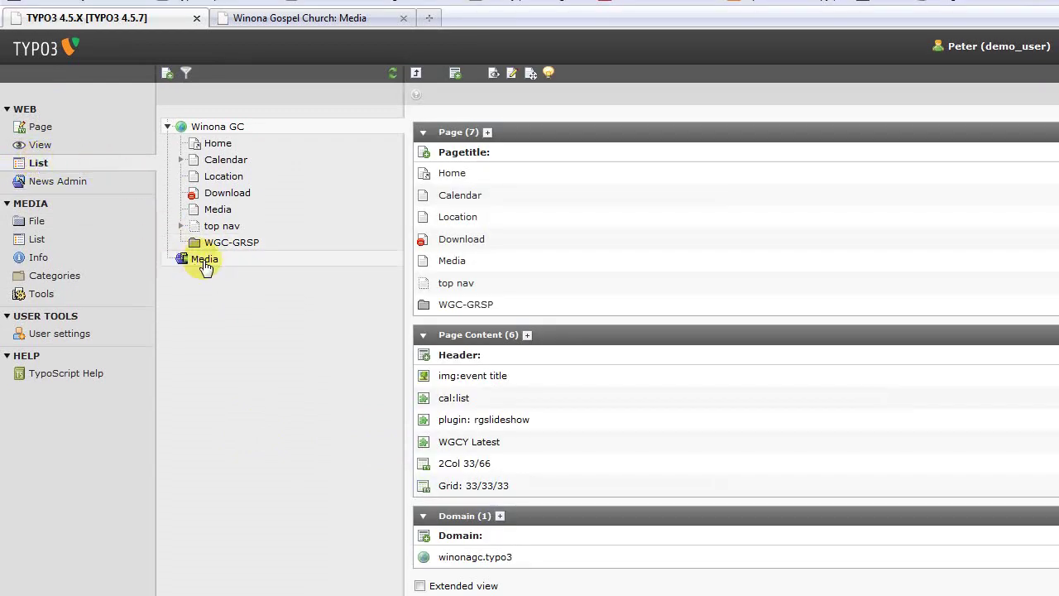
{"action": "left_click", "coordinate": [204, 262]}
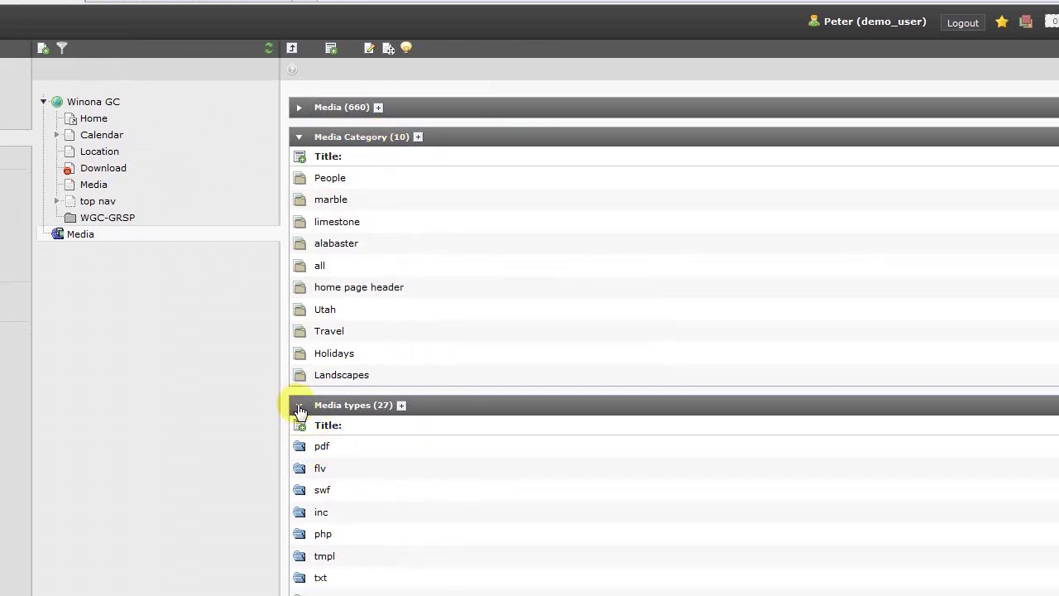
{"action": "left_click", "coordinate": [300, 407]}
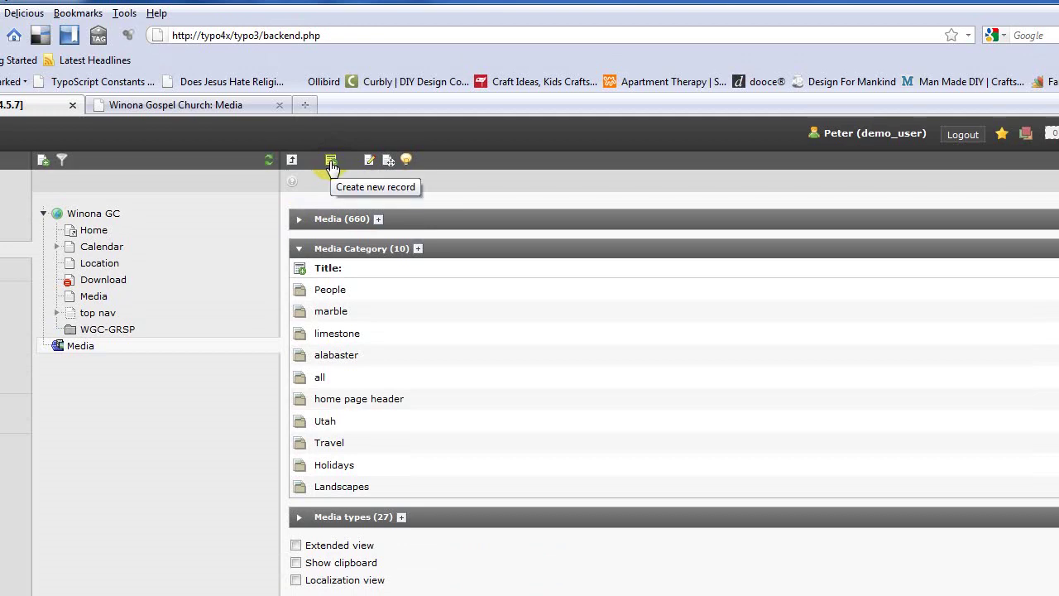
{"action": "left_click", "coordinate": [331, 162]}
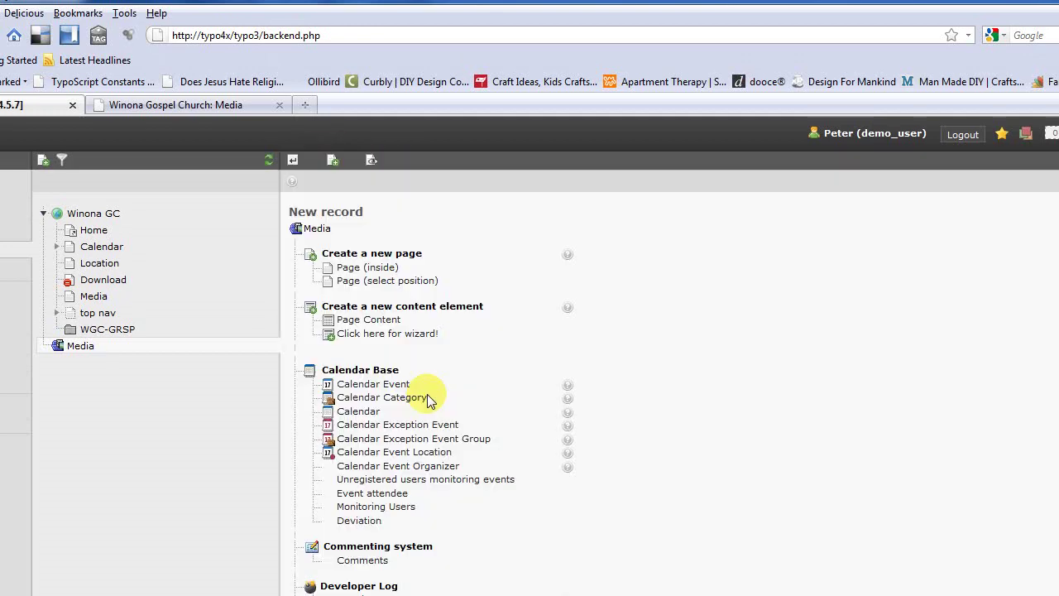
{"action": "scroll", "coordinate": [651, 505], "scroll_direction": "down", "scroll_amount": 3}
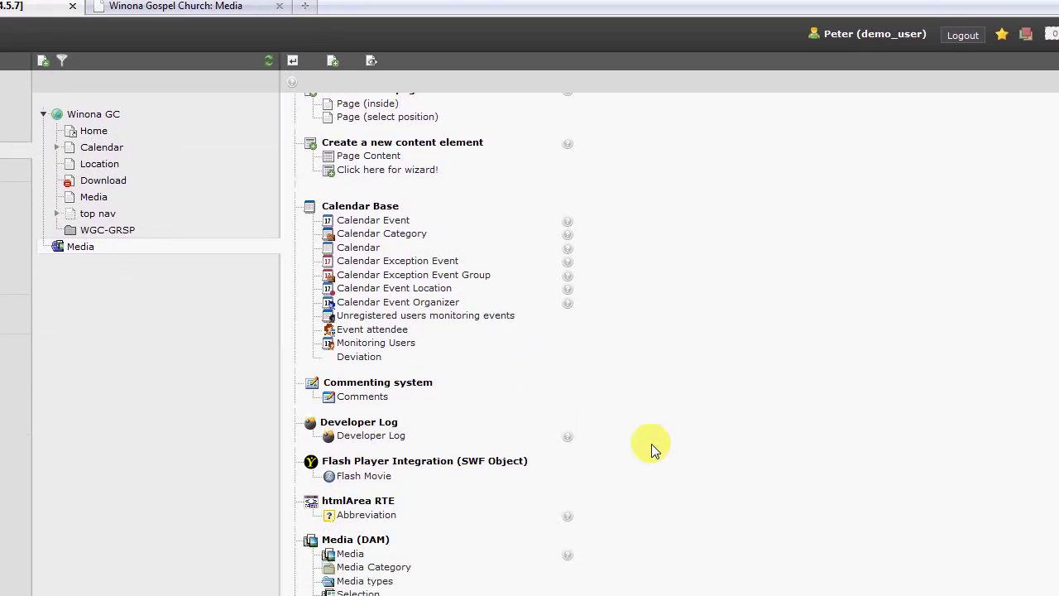
{"action": "scroll", "coordinate": [651, 444], "scroll_direction": "down", "scroll_amount": 3}
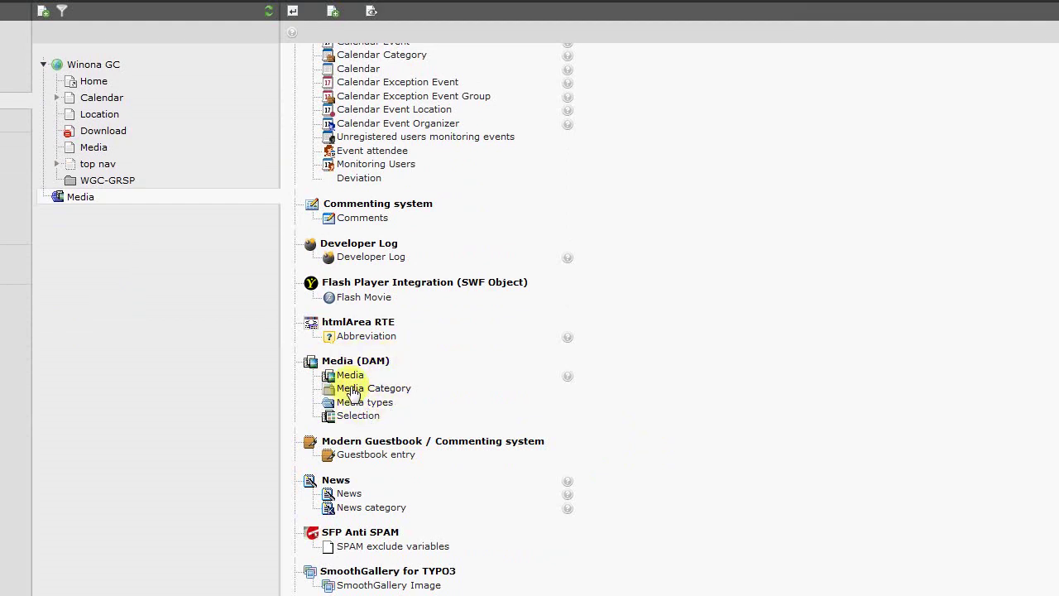
Create Media Category 'At The Beach' with description 'Beach Photos' and save it.
{"action": "left_click", "coordinate": [354, 389]}
{"action": "left_click", "coordinate": [341, 141]}
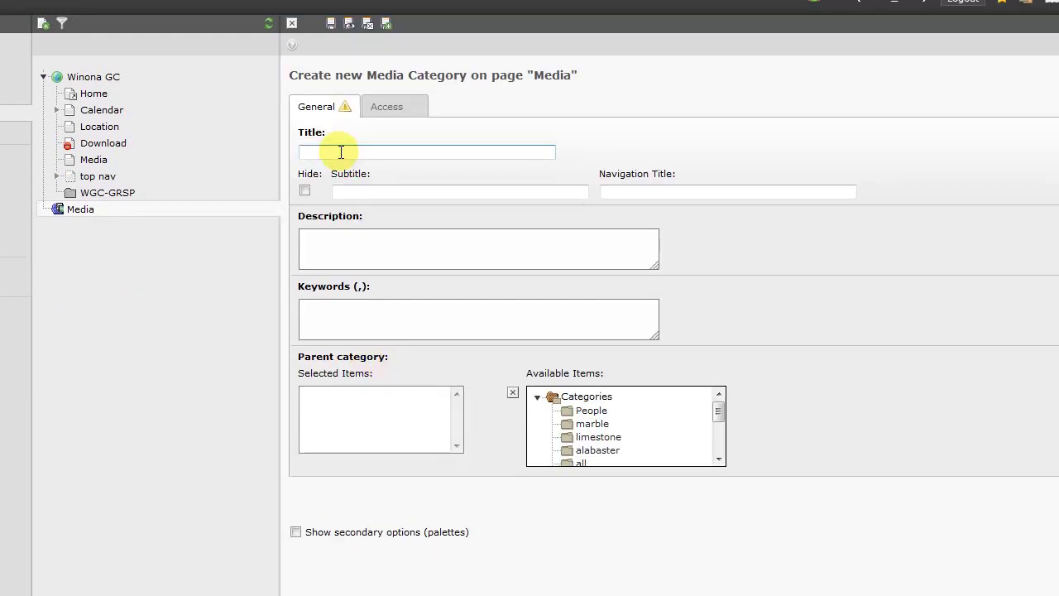
{"action": "type", "text": "At The Beach"}
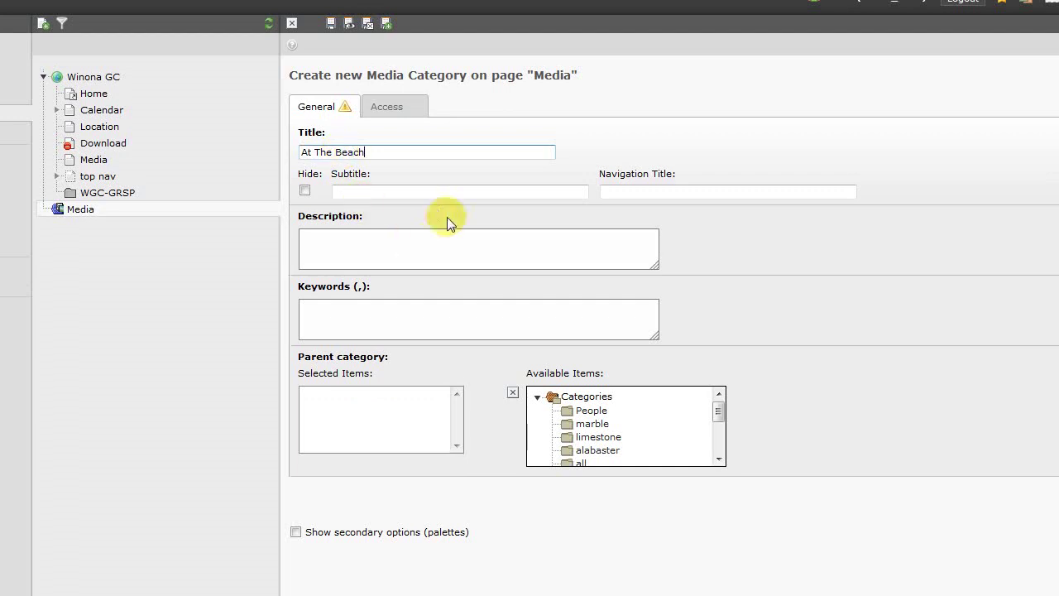
{"action": "left_click", "coordinate": [365, 250]}
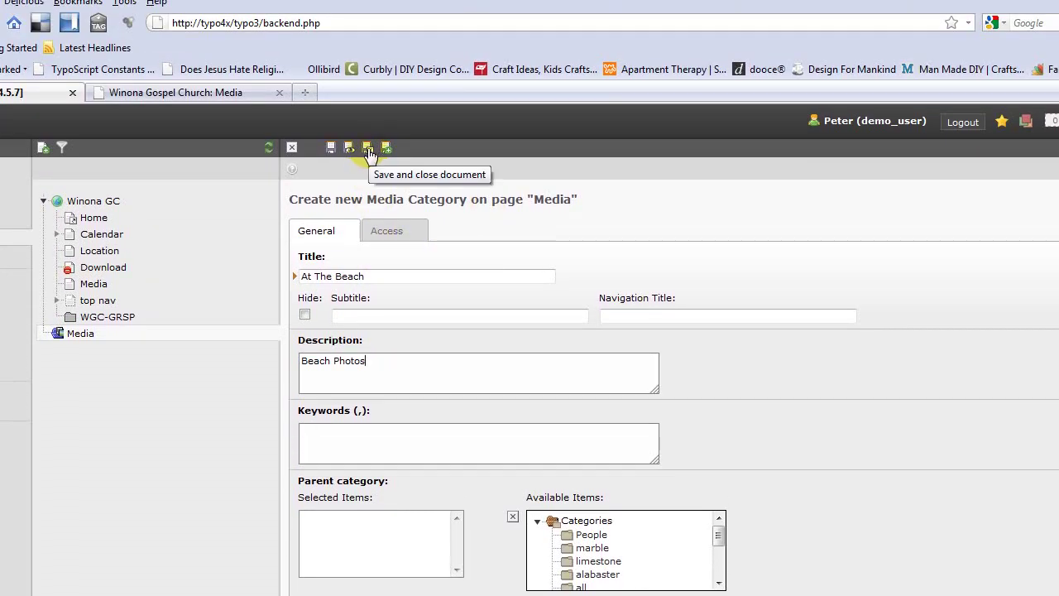
{"action": "left_click", "coordinate": [369, 357]}
{"action": "key", "text": "ctrl+s"}
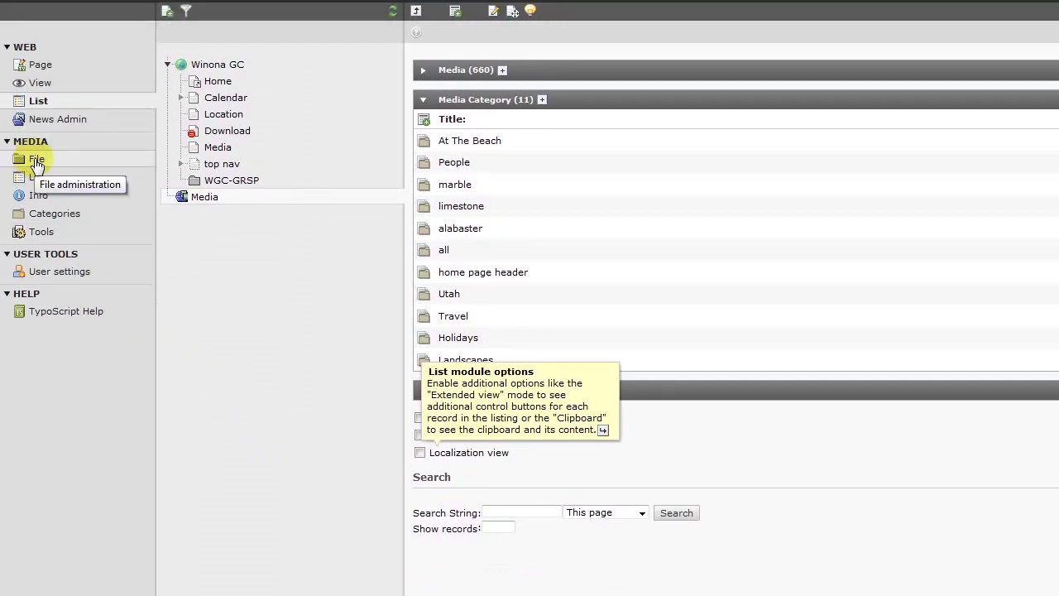
Make a beach_photos folder inside photos in the File module and open it.
{"action": "left_click", "coordinate": [36, 162]}
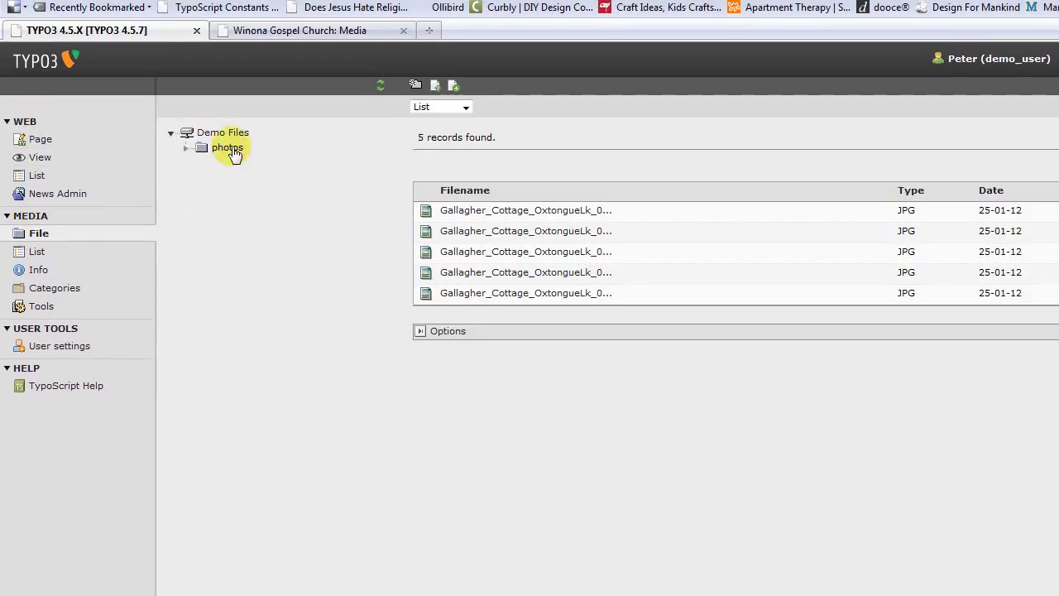
{"action": "left_click", "coordinate": [191, 150]}
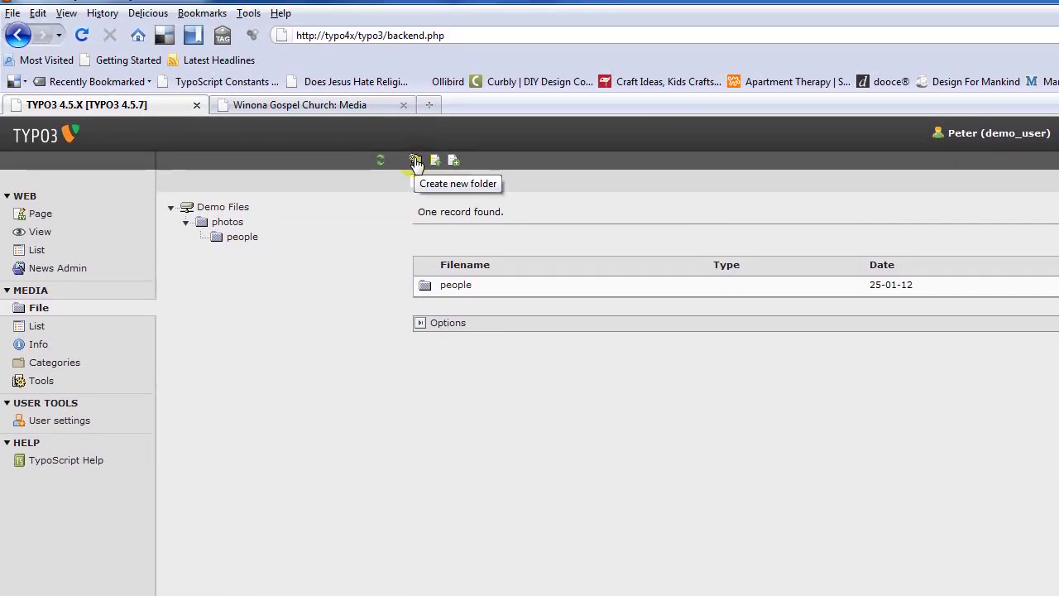
{"action": "left_click", "coordinate": [415, 160]}
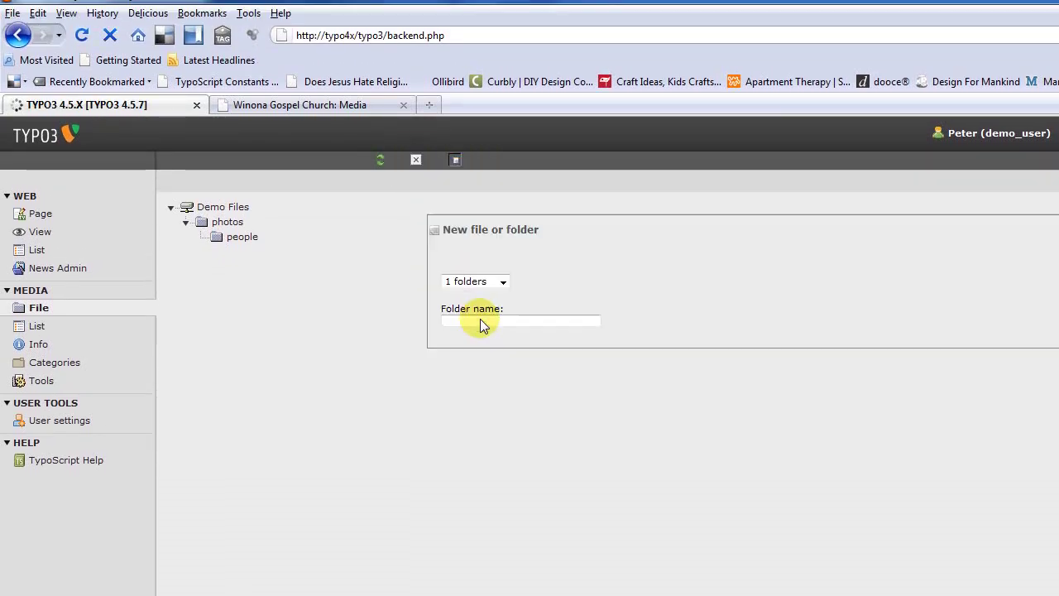
{"action": "type", "text": "beach"}
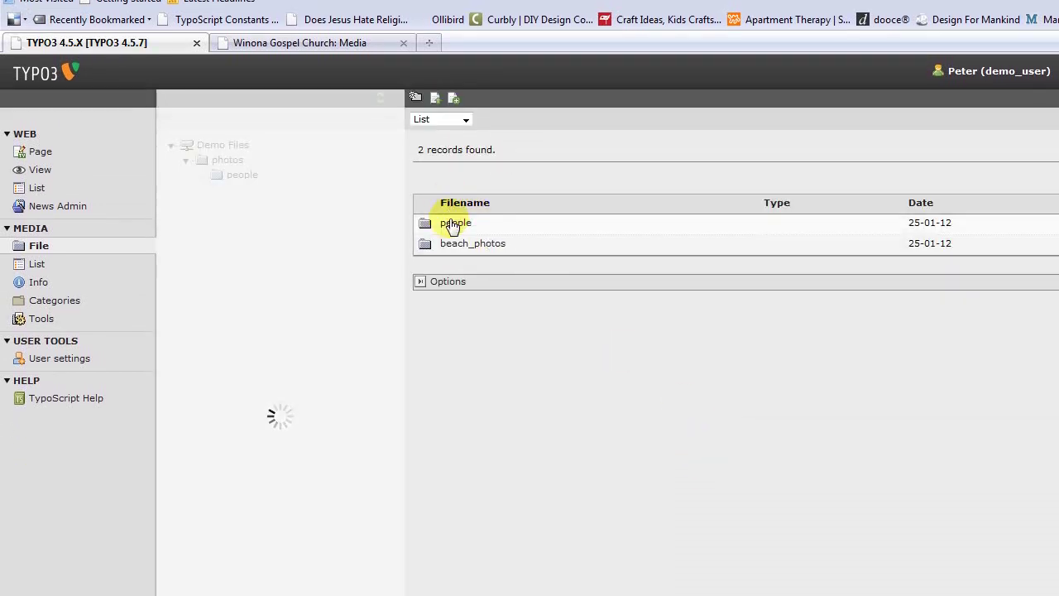
{"action": "left_click", "coordinate": [457, 248]}
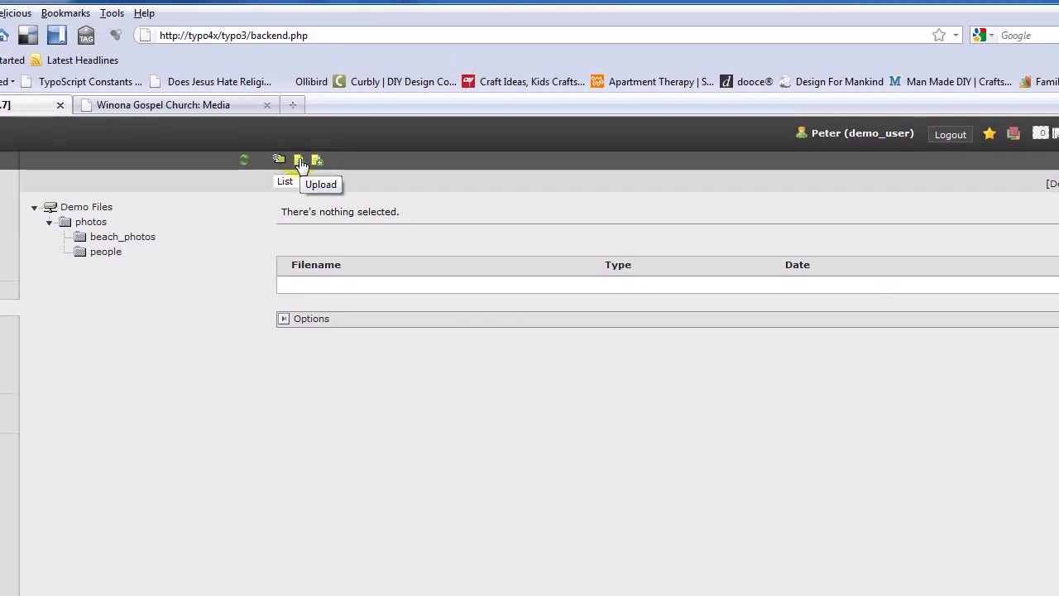
Upload the five beach photos from the Desktop's Demo Folder family photos into beach_photos.
{"action": "left_click", "coordinate": [300, 161]}
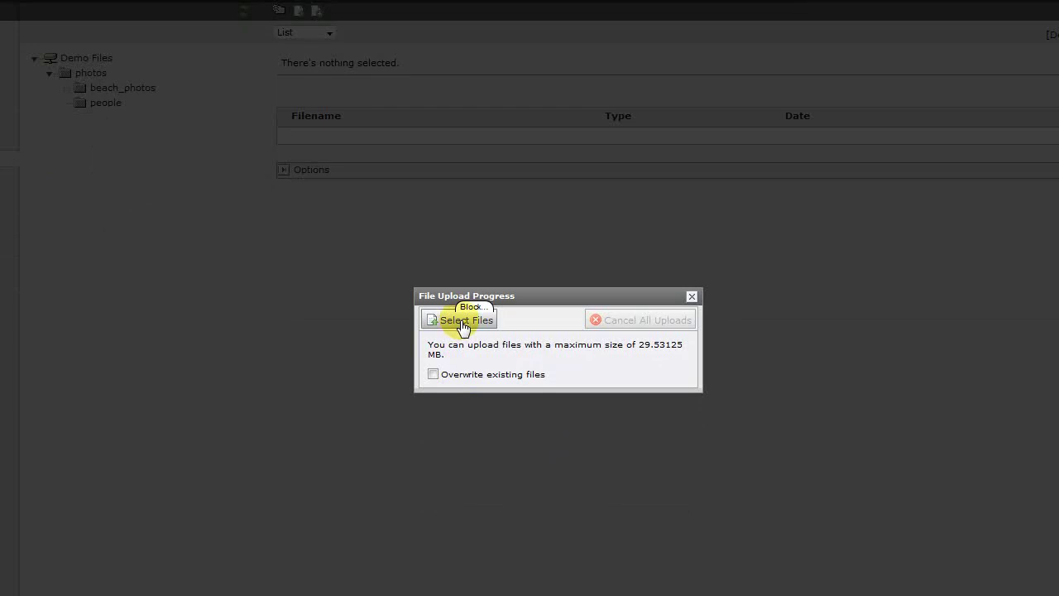
{"action": "left_click", "coordinate": [462, 323]}
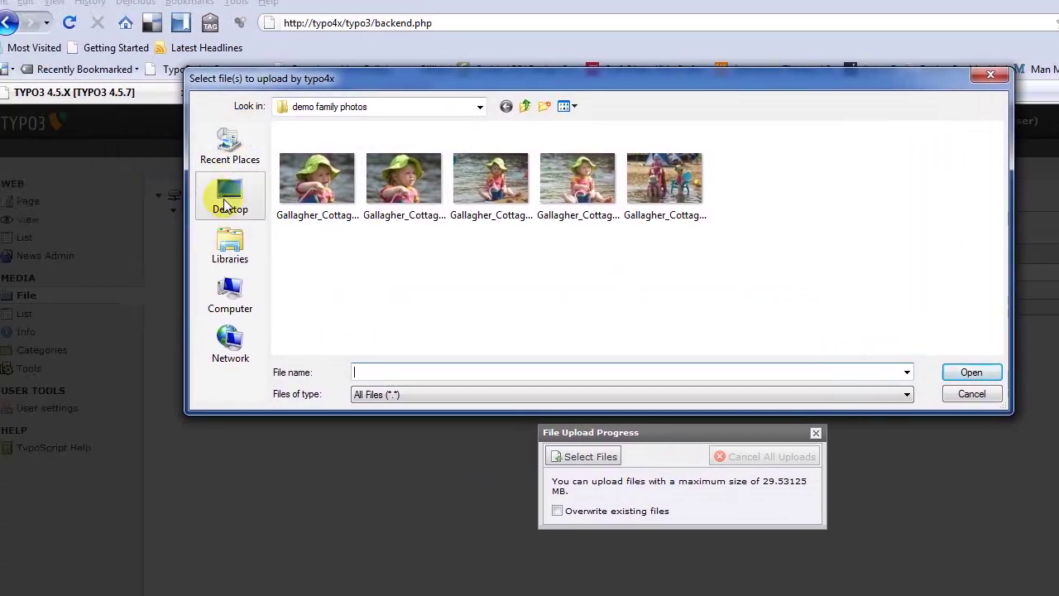
{"action": "left_click", "coordinate": [225, 204]}
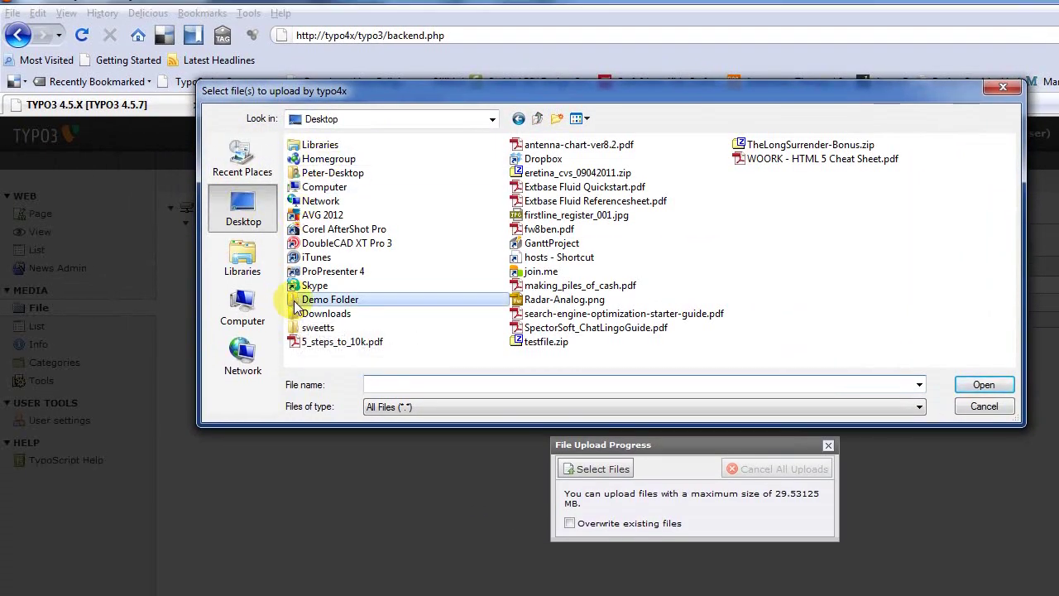
{"action": "double_click", "coordinate": [315, 299]}
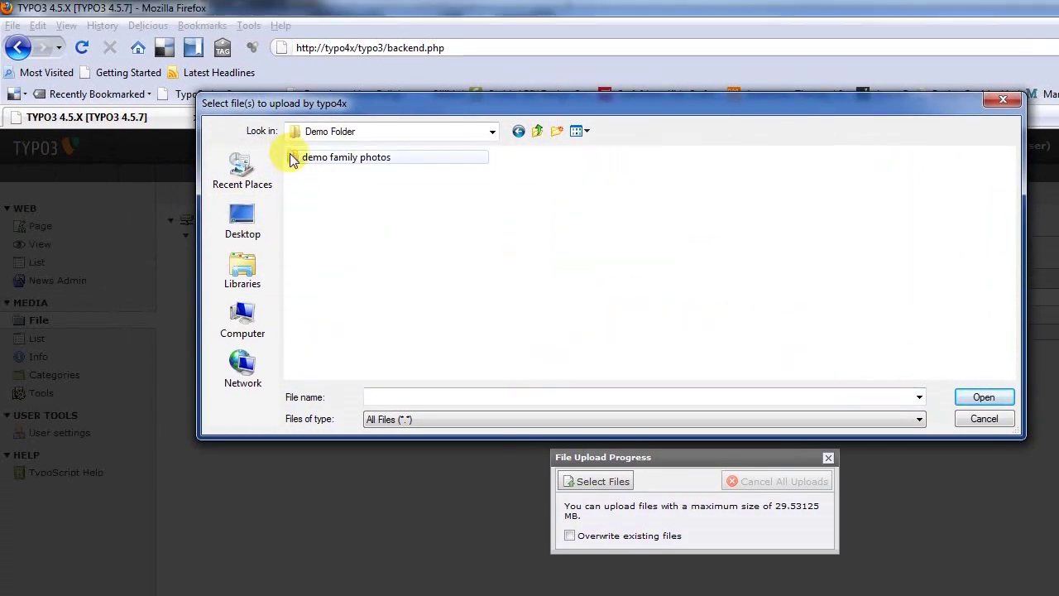
{"action": "double_click", "coordinate": [294, 145]}
{"action": "left_click_drag", "start_coordinate": [326, 287], "coordinate": [748, 222]}
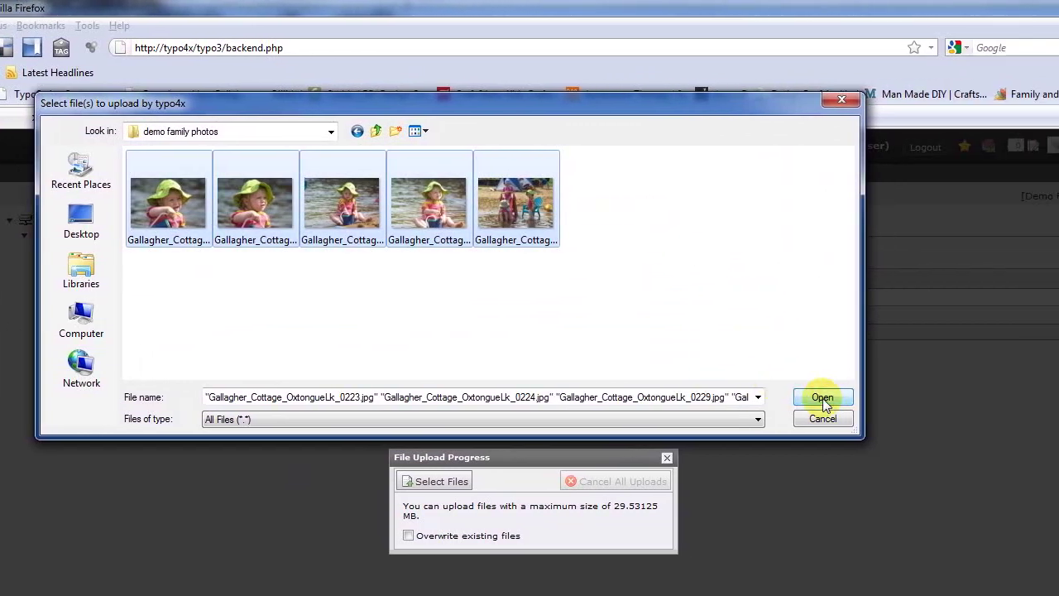
{"action": "left_click", "coordinate": [922, 398]}
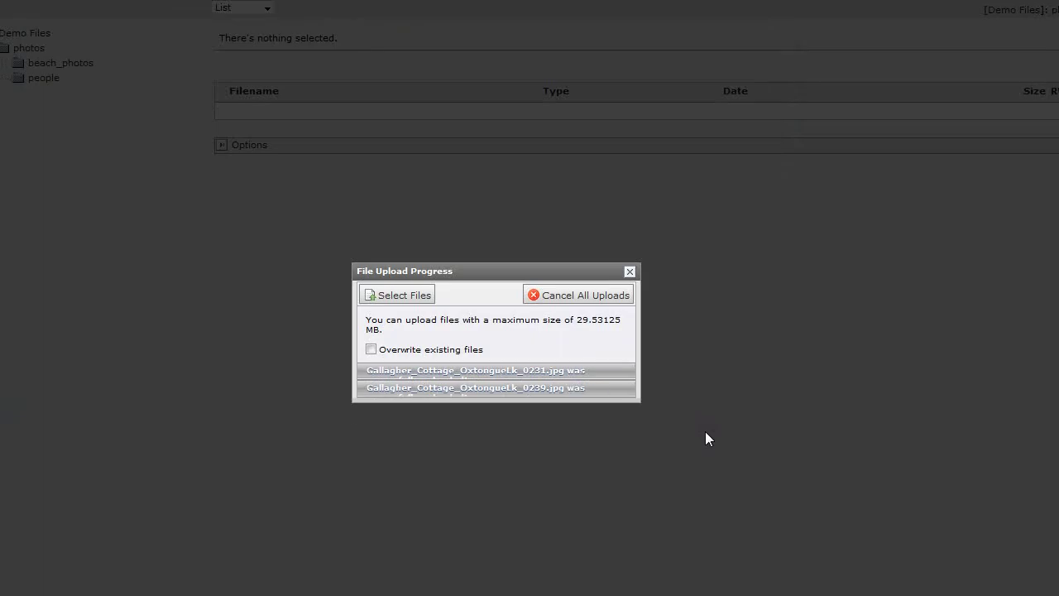
{"action": "left_click", "coordinate": [705, 431]}
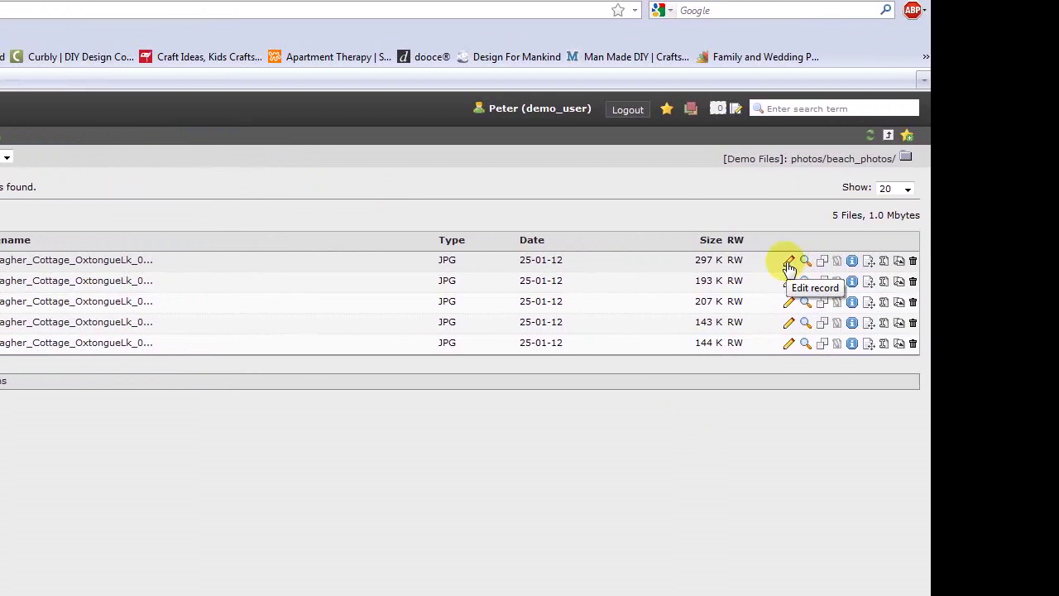
Assign the At The Beach category to Gallagher_Cottage_OxtongueLk_0239.jpg.
{"action": "left_click", "coordinate": [876, 262]}
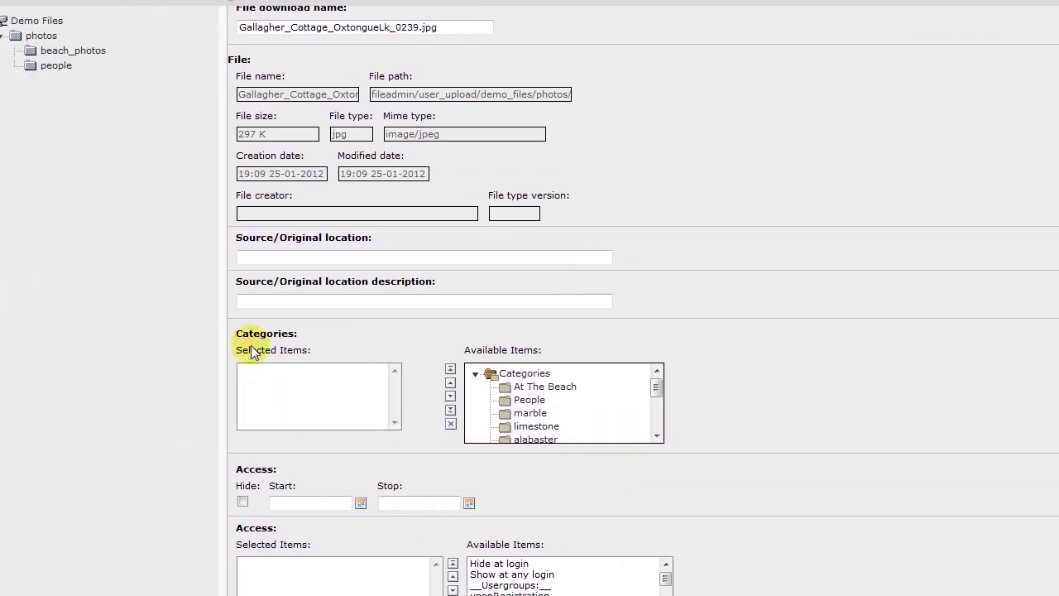
{"action": "left_click", "coordinate": [536, 387]}
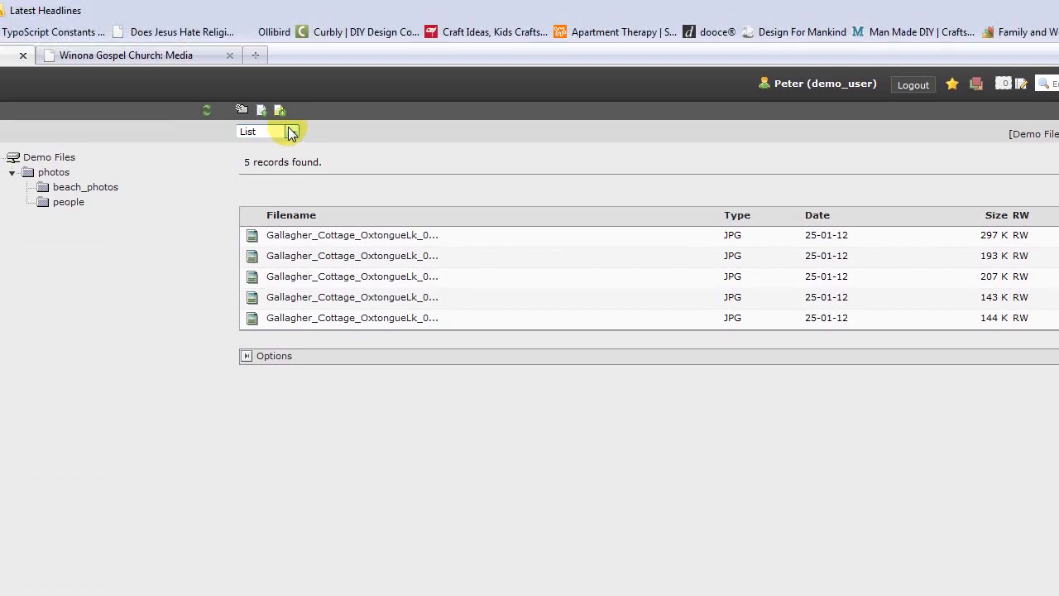
Switch to the Indexing wizard and enable reindexing of the files.
{"action": "left_click", "coordinate": [292, 94]}
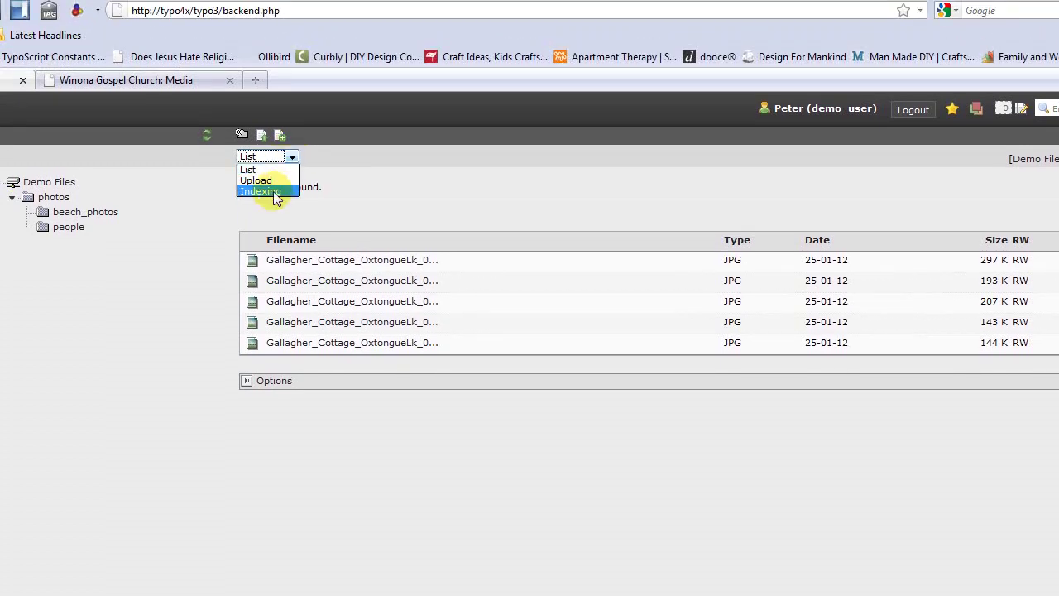
{"action": "left_click", "coordinate": [275, 199]}
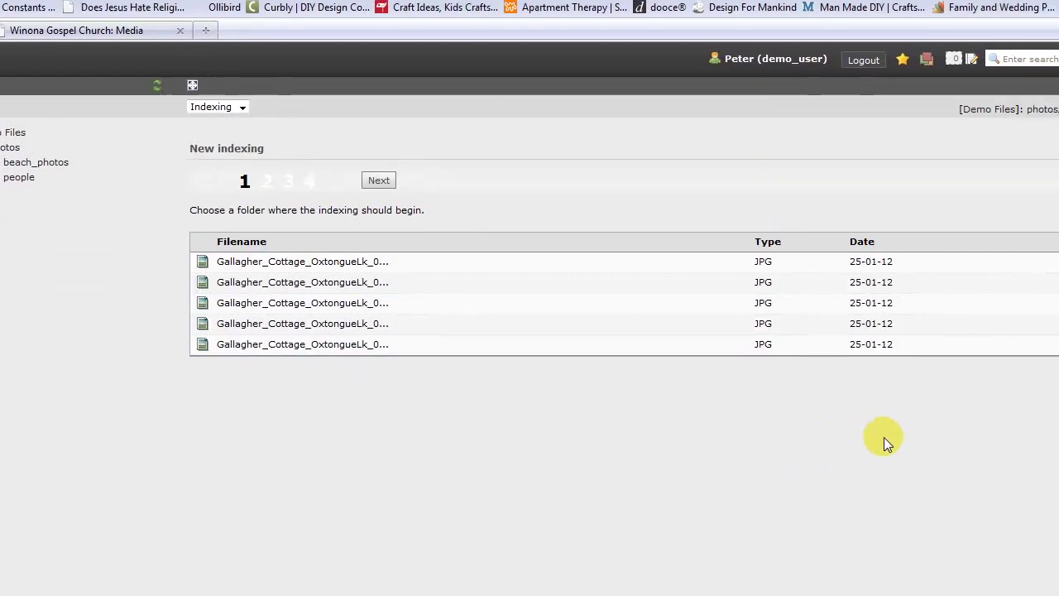
{"action": "left_click", "coordinate": [366, 182]}
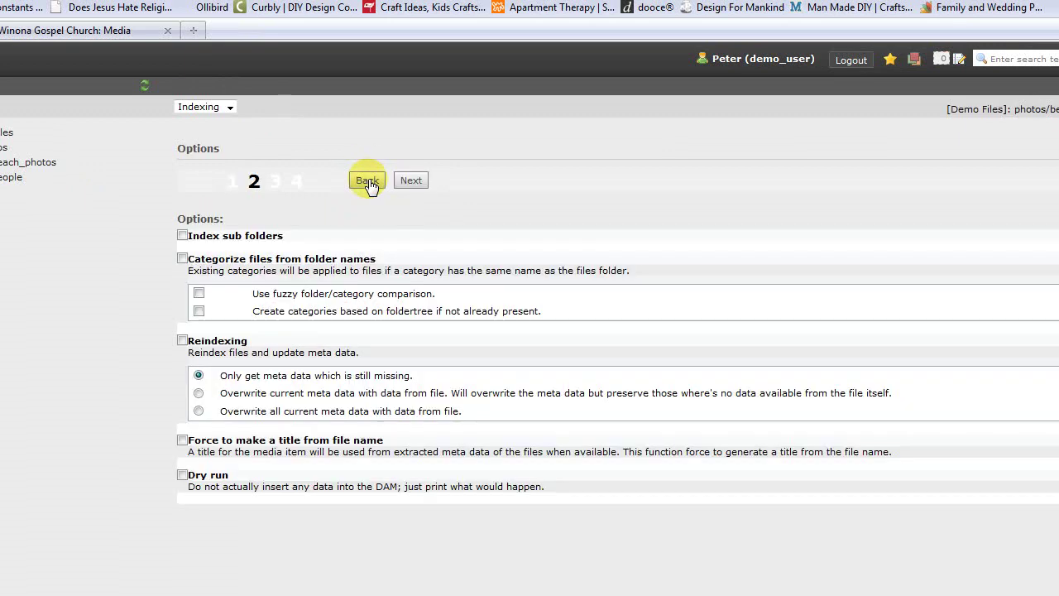
{"action": "left_click", "coordinate": [257, 342]}
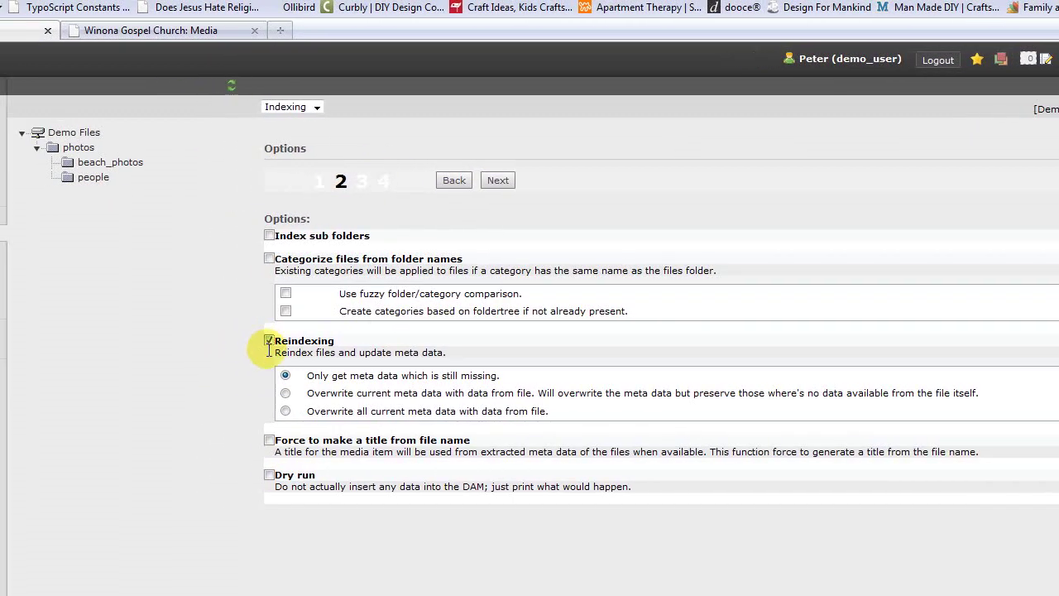
{"action": "left_click", "coordinate": [498, 181]}
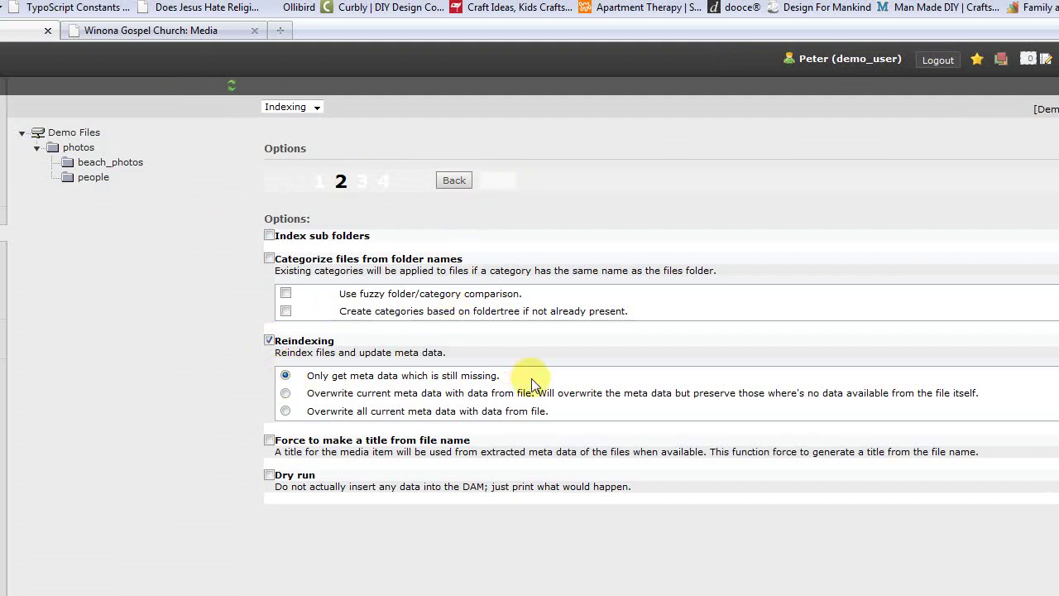
Set At The Beach as the fixed category preset for all indexed files.
{"action": "scroll", "coordinate": [712, 418], "scroll_direction": "down", "scroll_amount": 2}
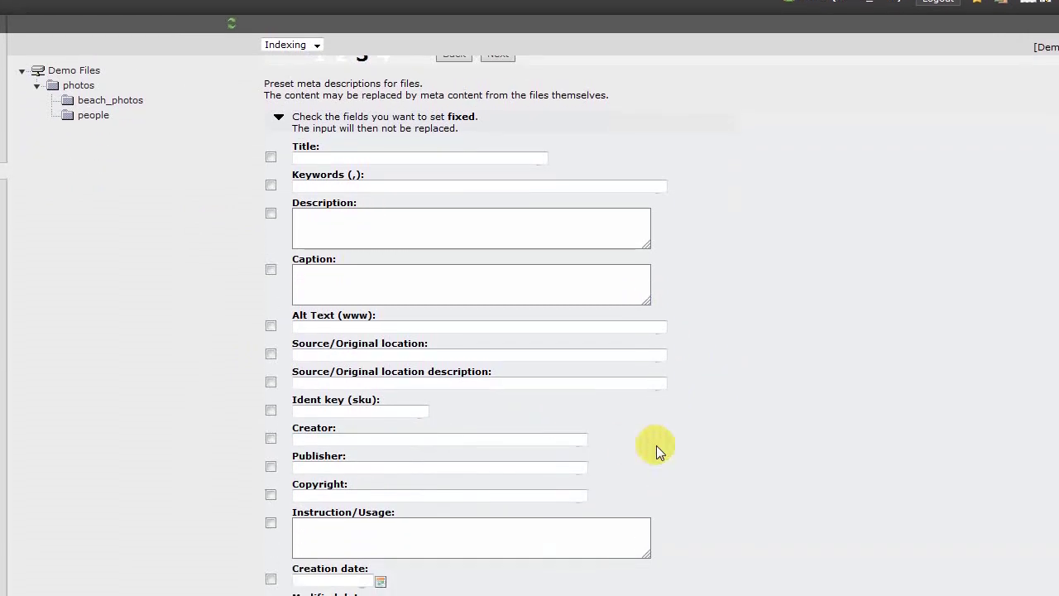
{"action": "scroll", "coordinate": [752, 490], "scroll_direction": "down", "scroll_amount": 3}
{"action": "scroll", "coordinate": [753, 441], "scroll_direction": "down", "scroll_amount": 1}
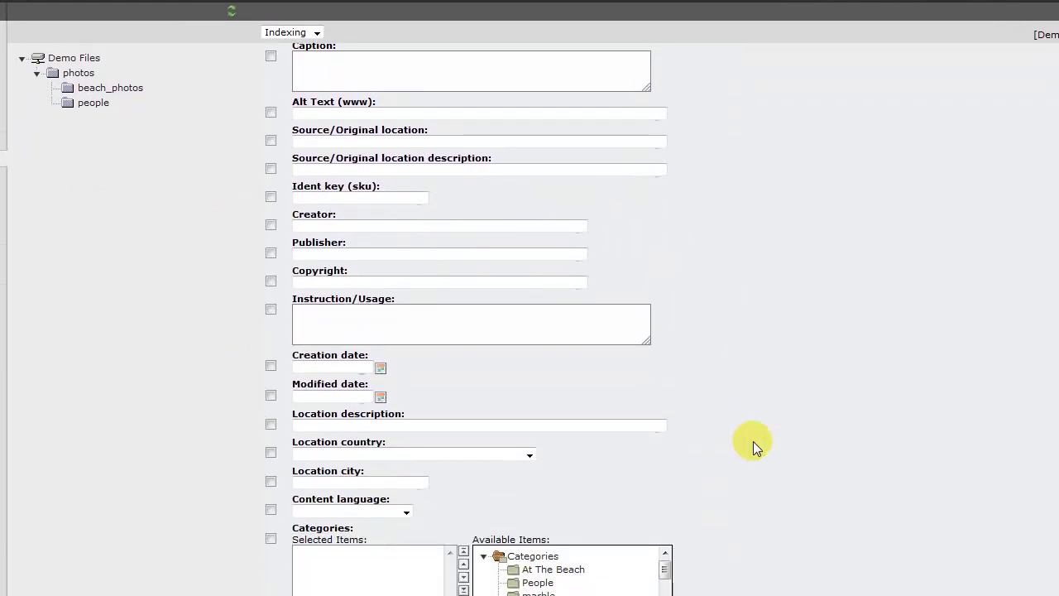
{"action": "scroll", "coordinate": [753, 441], "scroll_direction": "up", "scroll_amount": 1}
{"action": "scroll", "coordinate": [753, 441], "scroll_direction": "down", "scroll_amount": 1}
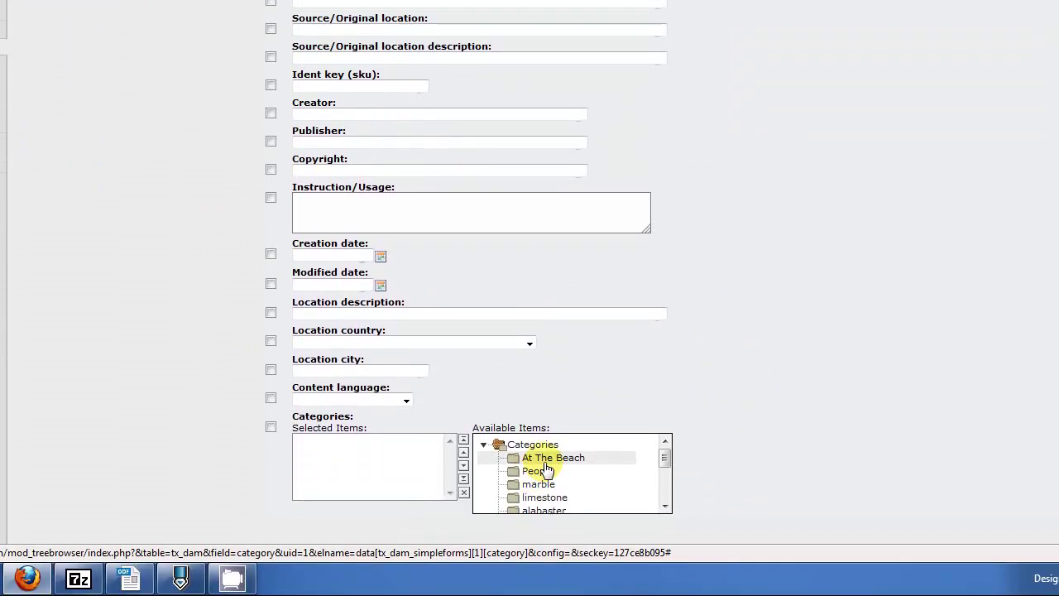
{"action": "left_click", "coordinate": [512, 459]}
{"action": "left_click", "coordinate": [271, 427]}
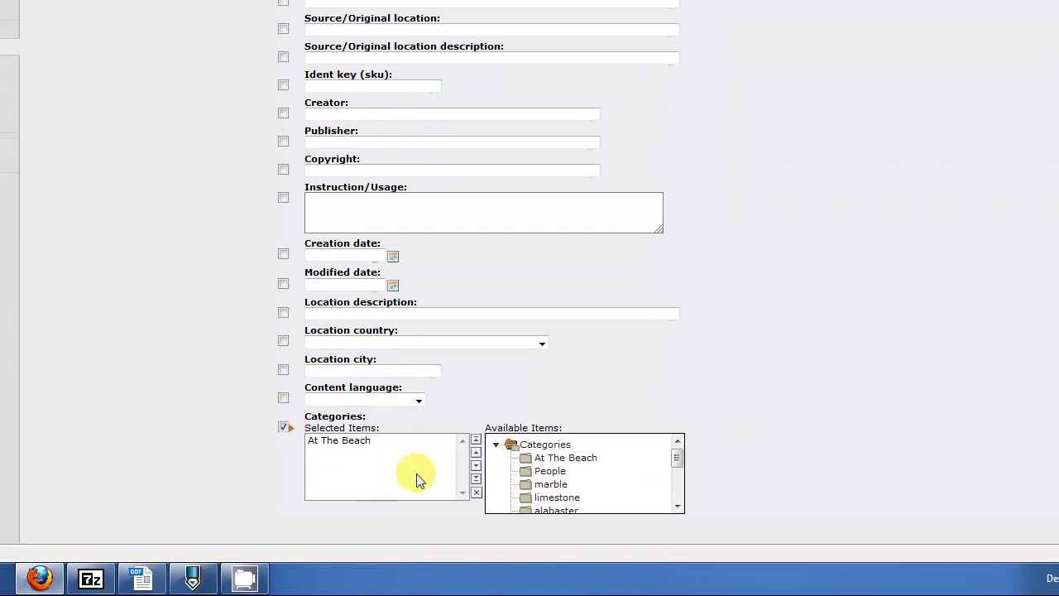
{"action": "scroll", "coordinate": [728, 387], "scroll_direction": "up", "scroll_amount": 1}
{"action": "scroll", "coordinate": [728, 386], "scroll_direction": "down", "scroll_amount": 1}
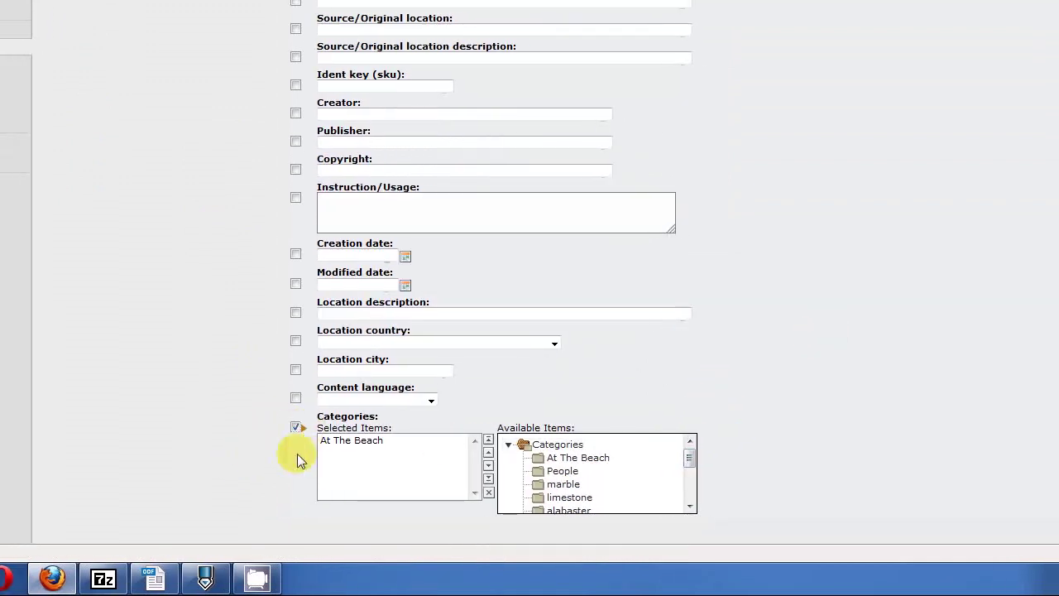
{"action": "scroll", "coordinate": [405, 379], "scroll_direction": "up", "scroll_amount": 2}
{"action": "scroll", "coordinate": [396, 382], "scroll_direction": "up", "scroll_amount": 3}
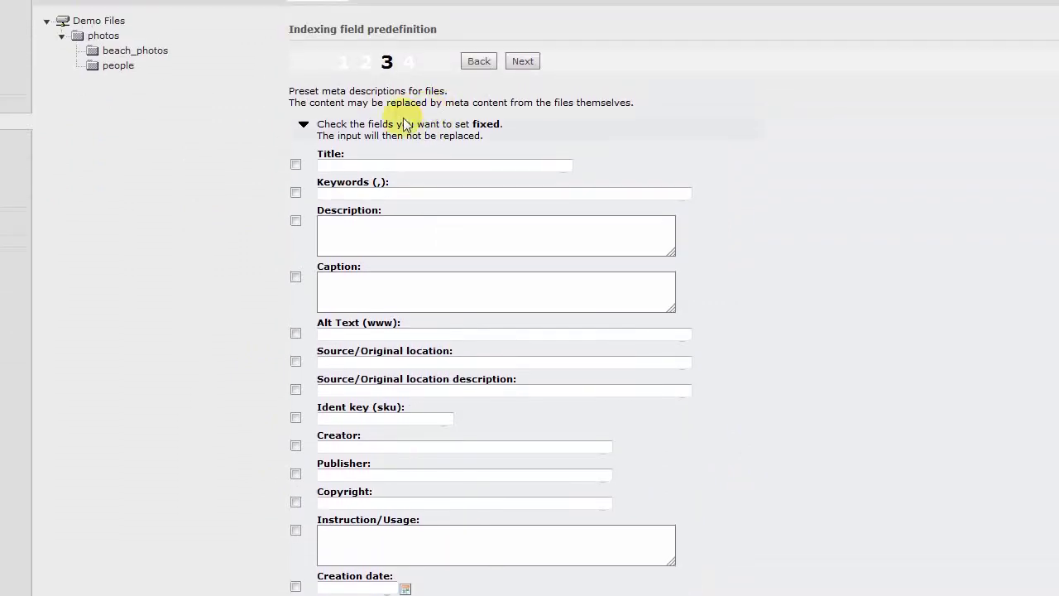
Review the indexing summary and start indexing the five beach photos.
{"action": "left_click", "coordinate": [522, 87]}
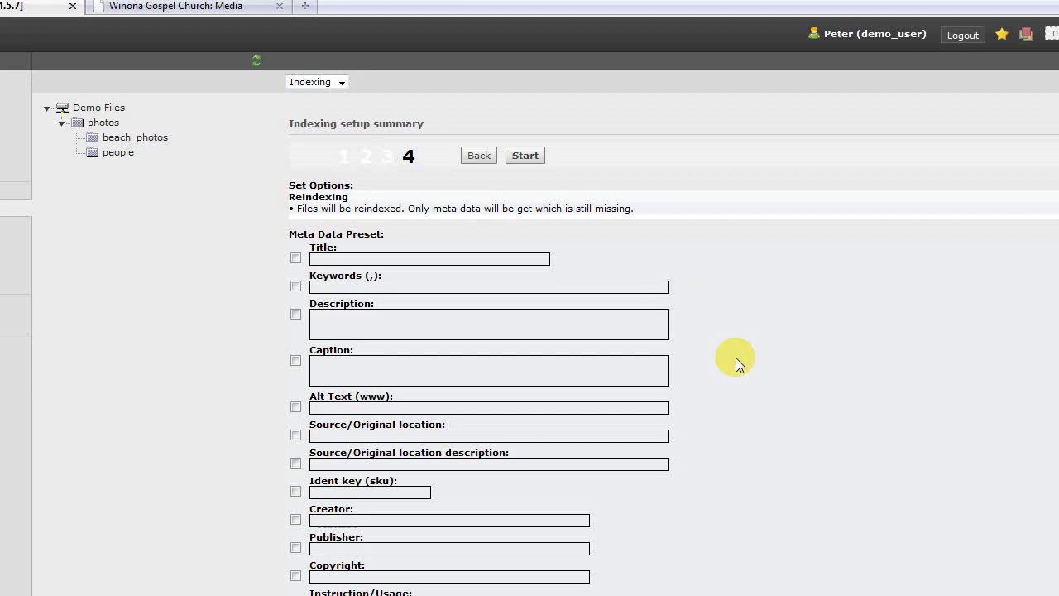
{"action": "scroll", "coordinate": [770, 389], "scroll_direction": "down", "scroll_amount": 5}
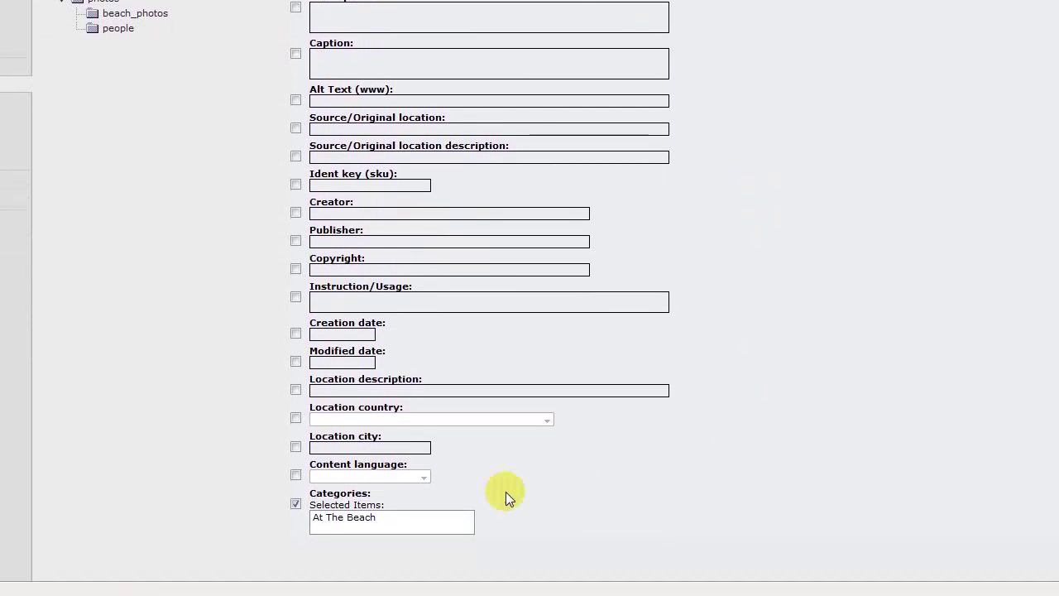
{"action": "scroll", "coordinate": [610, 331], "scroll_direction": "up", "scroll_amount": 5}
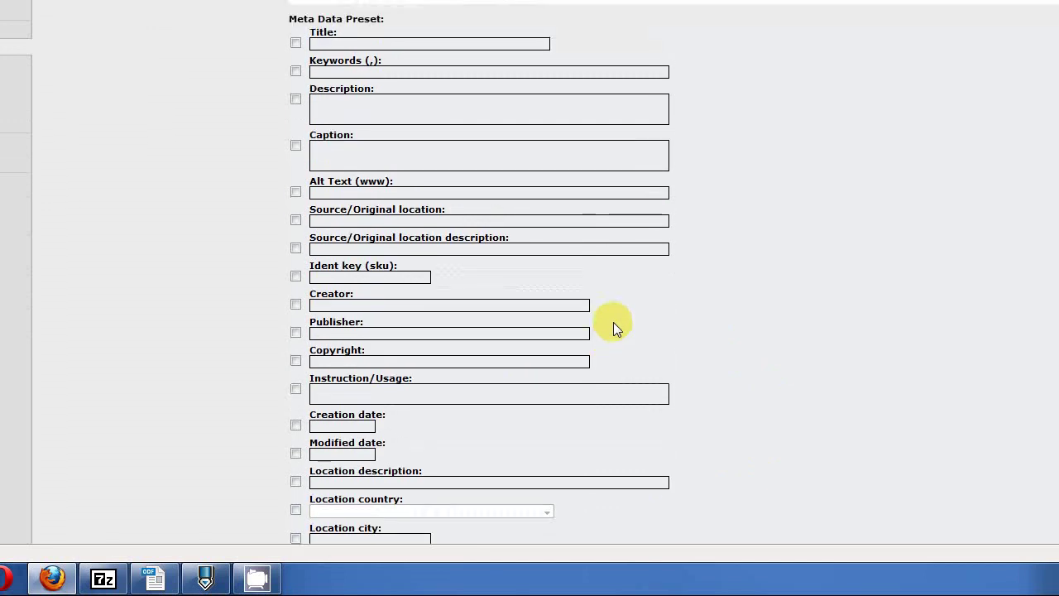
{"action": "left_click", "coordinate": [525, 31]}
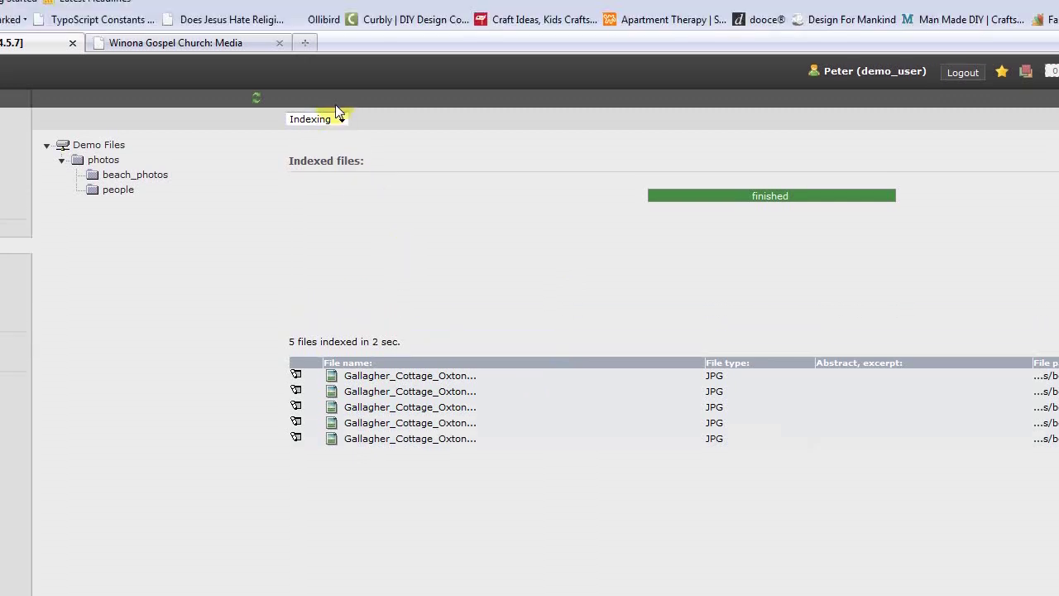
Return to the file list and bring up photo 0223's Edit Media form at its Title.
{"action": "left_click", "coordinate": [340, 82]}
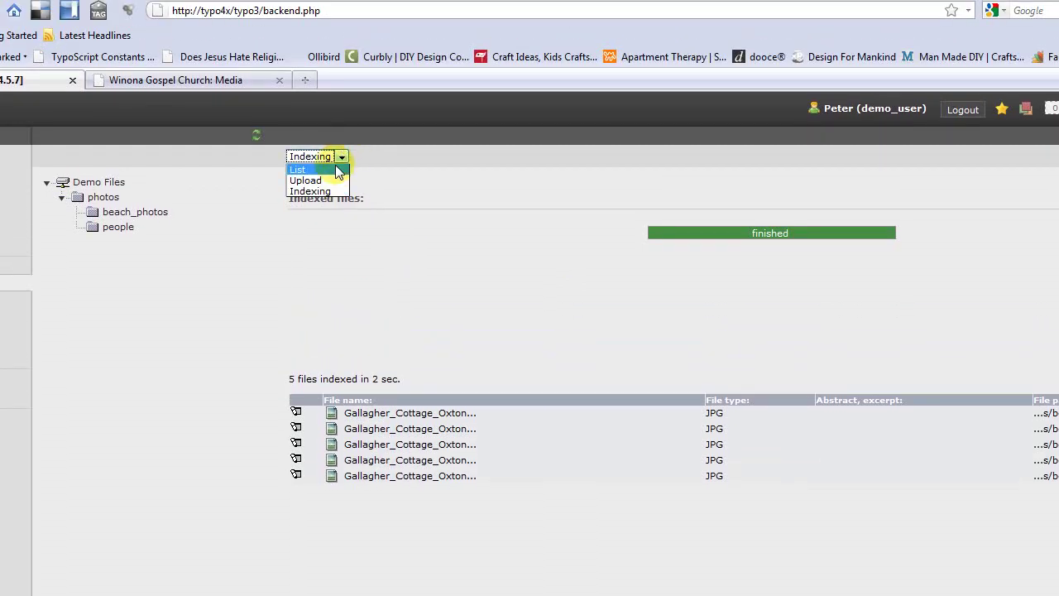
{"action": "left_click", "coordinate": [338, 171]}
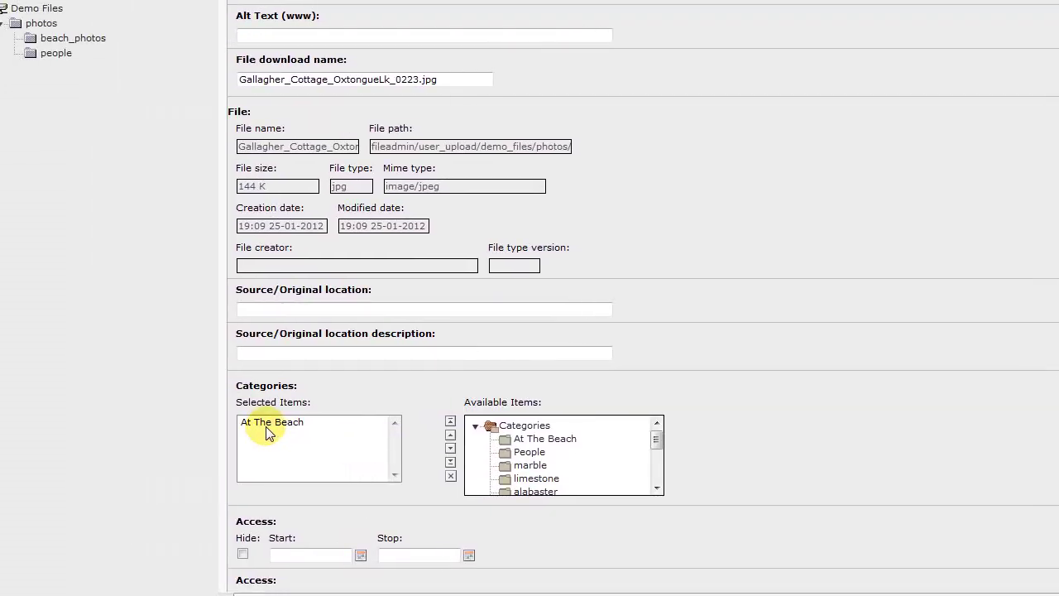
{"action": "scroll", "coordinate": [718, 285], "scroll_direction": "up", "scroll_amount": 7}
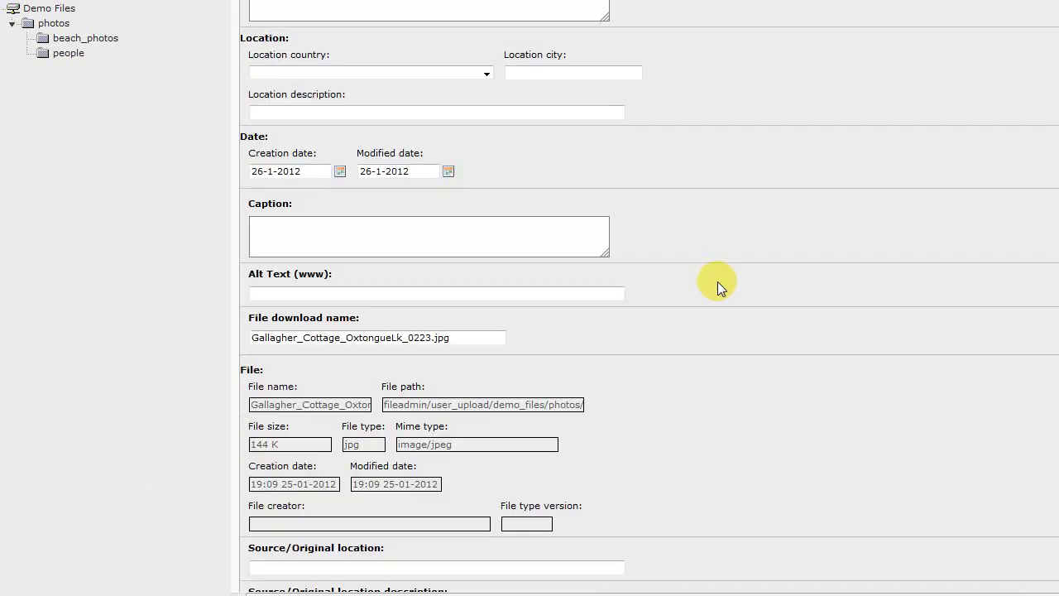
{"action": "scroll", "coordinate": [717, 281], "scroll_direction": "up", "scroll_amount": 1}
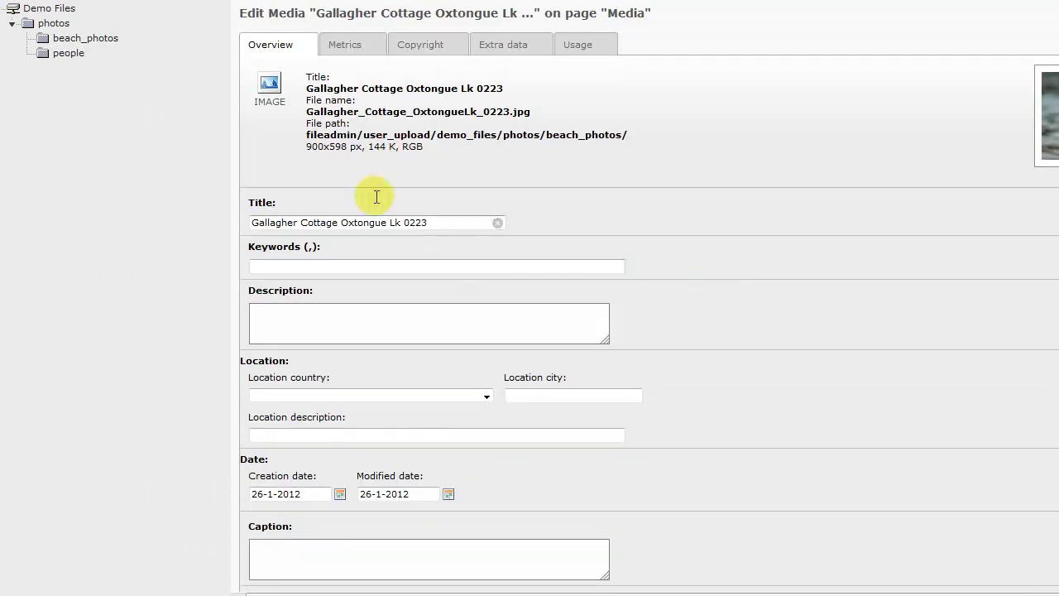
Replace photo 0223's title with a new caption and retitle 0224 'What are you looking at?'.
{"action": "left_click", "coordinate": [523, 267]}
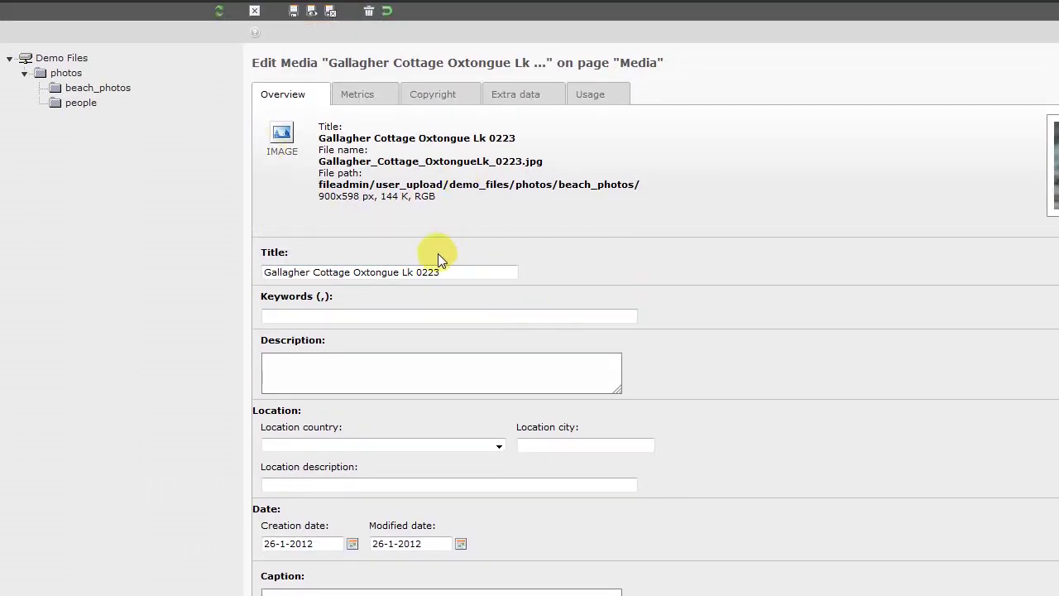
{"action": "left_click", "coordinate": [447, 273]}
{"action": "left_click_drag", "start_coordinate": [446, 273], "coordinate": [265, 274]}
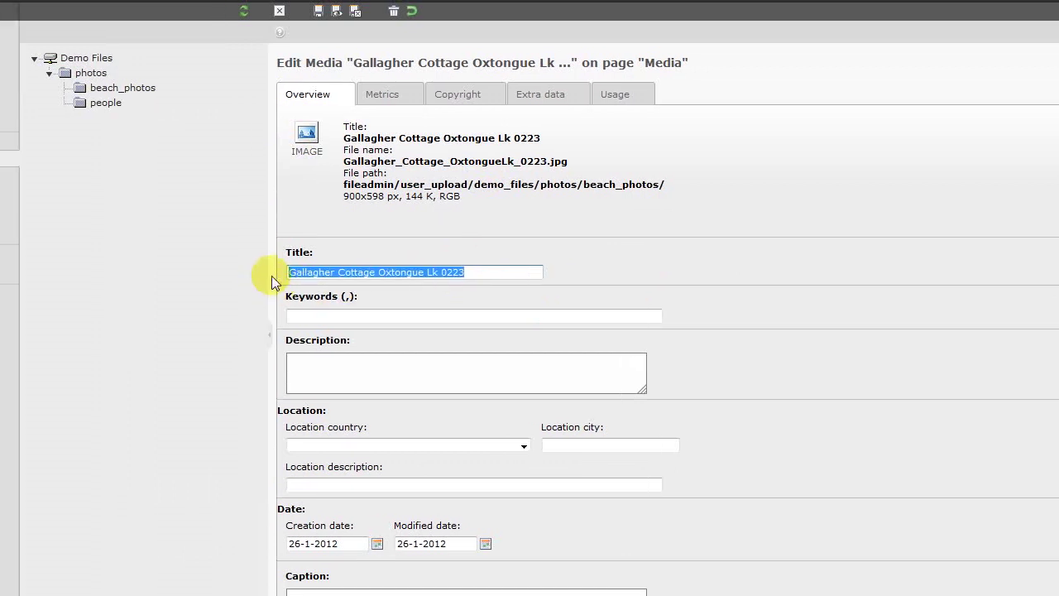
{"action": "type", "text": "Luc"}
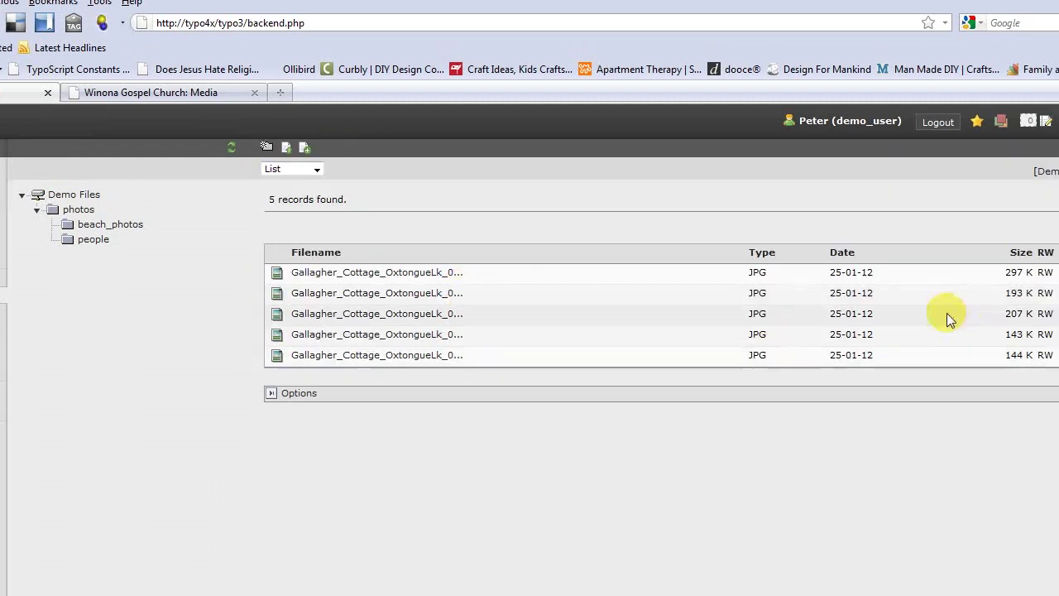
{"action": "left_click", "coordinate": [1000, 340]}
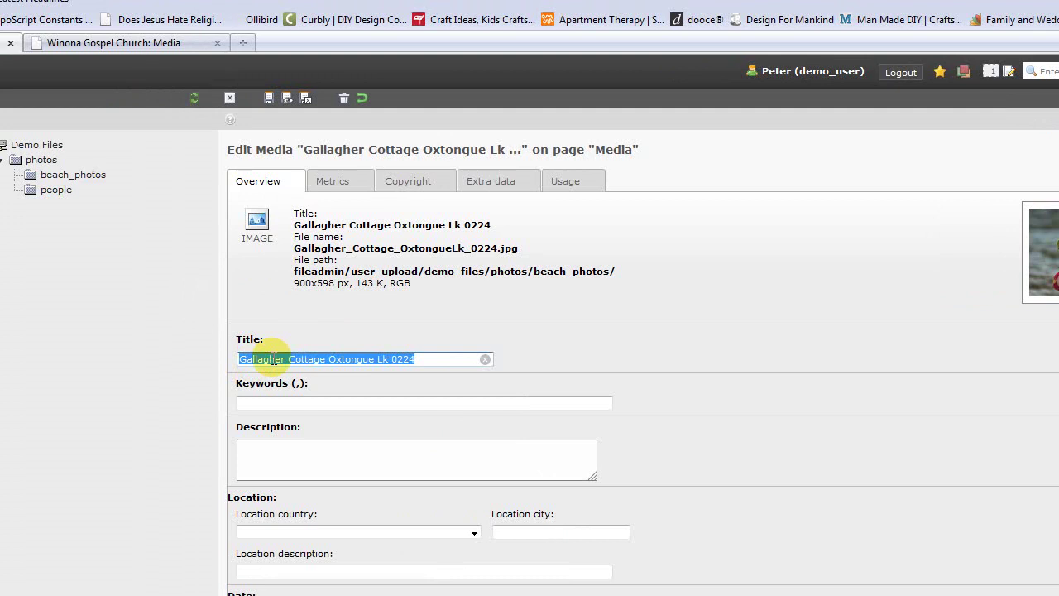
{"action": "type", "text": "W"}
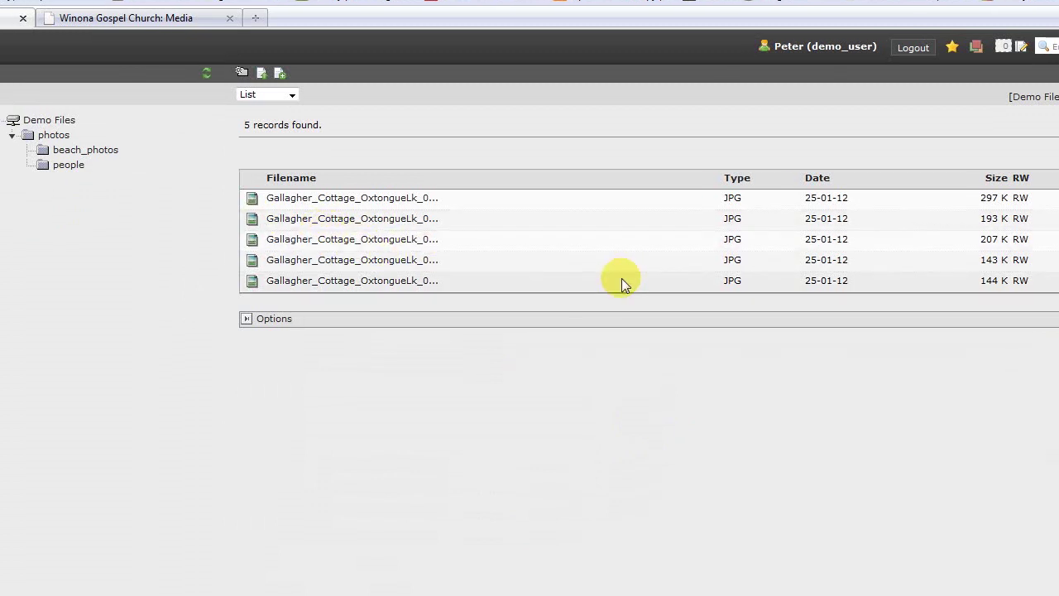
Retitle the third photo and give photo 0231 the title 'Bright sun today eh!'.
{"action": "left_click", "coordinate": [964, 241]}
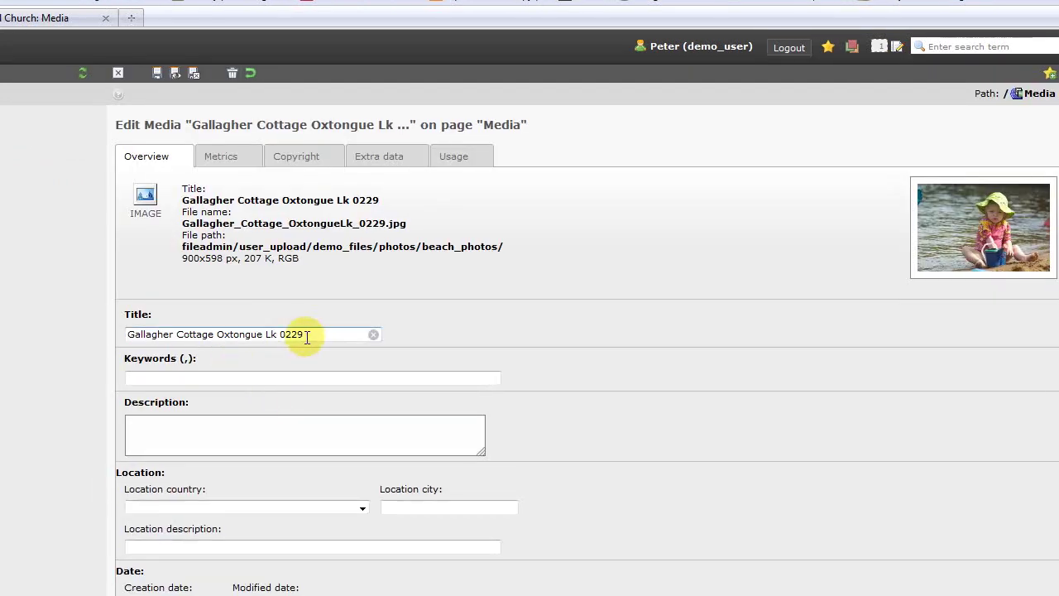
{"action": "left_click_drag", "start_coordinate": [306, 335], "coordinate": [127, 334]}
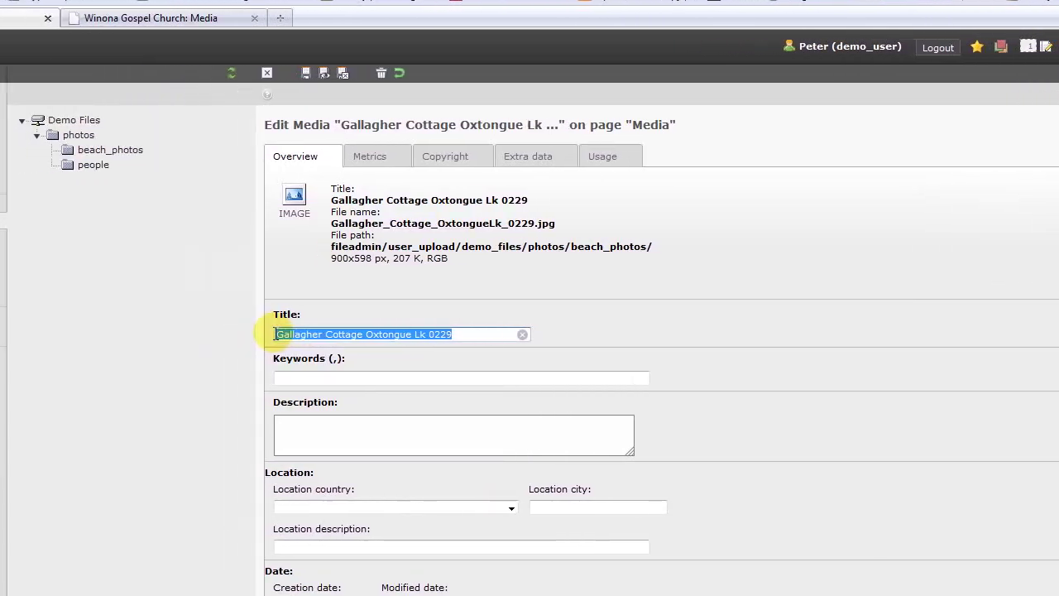
{"action": "type", "text": "I need more sand"}
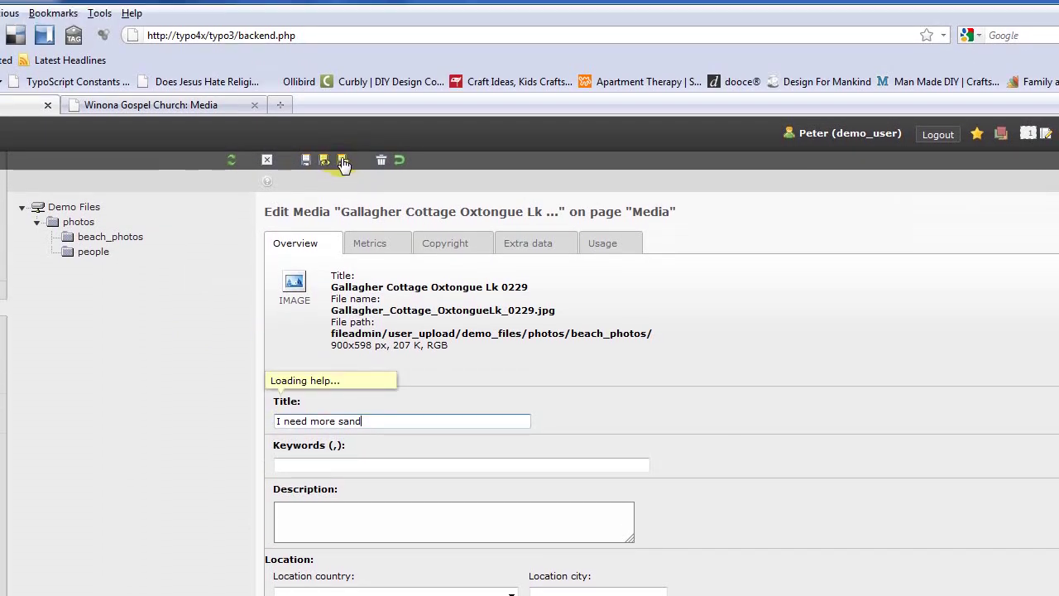
{"action": "left_click", "coordinate": [343, 162]}
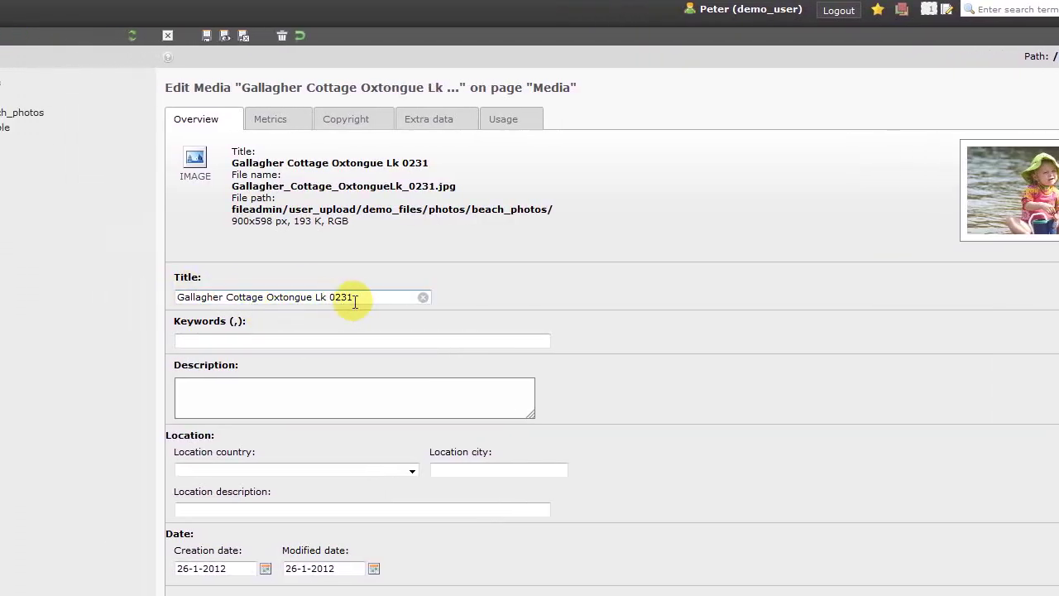
{"action": "left_click_drag", "start_coordinate": [355, 296], "coordinate": [171, 296]}
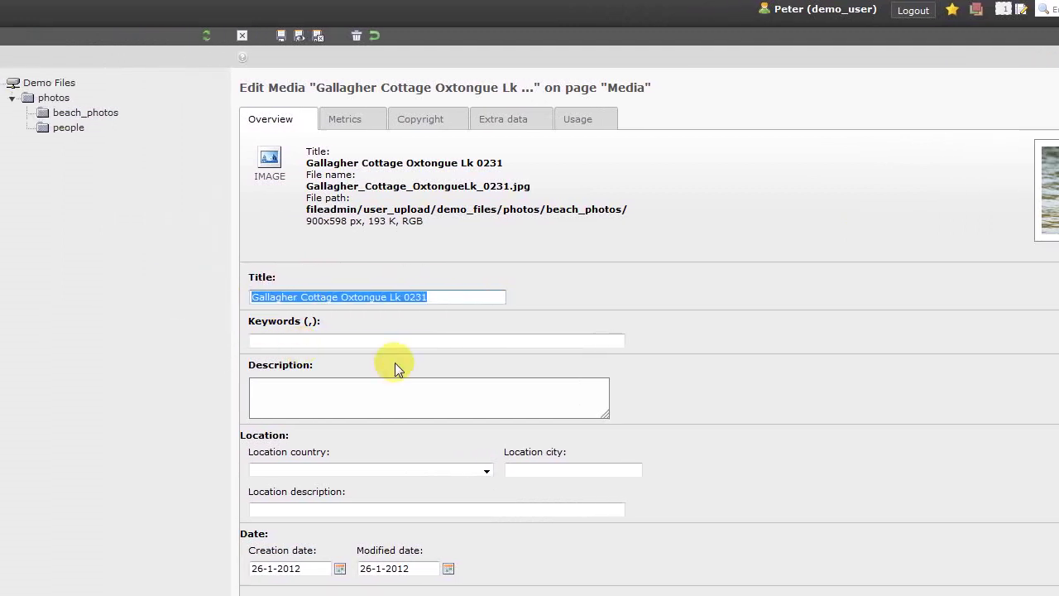
{"action": "type", "text": "Bright sun today eh"}
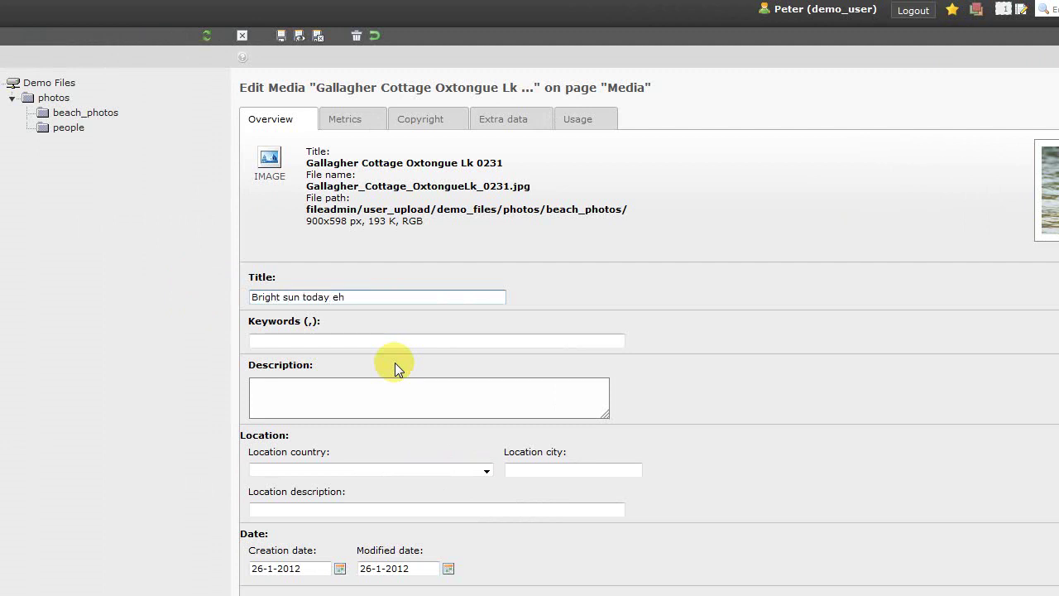
{"action": "type", "text": "!"}
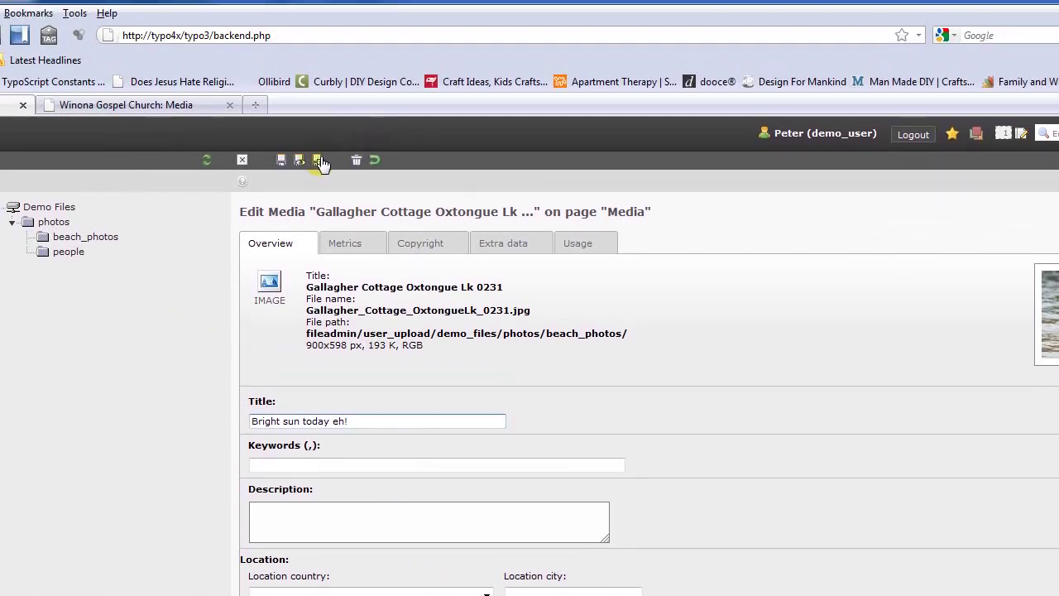
{"action": "left_click", "coordinate": [320, 162]}
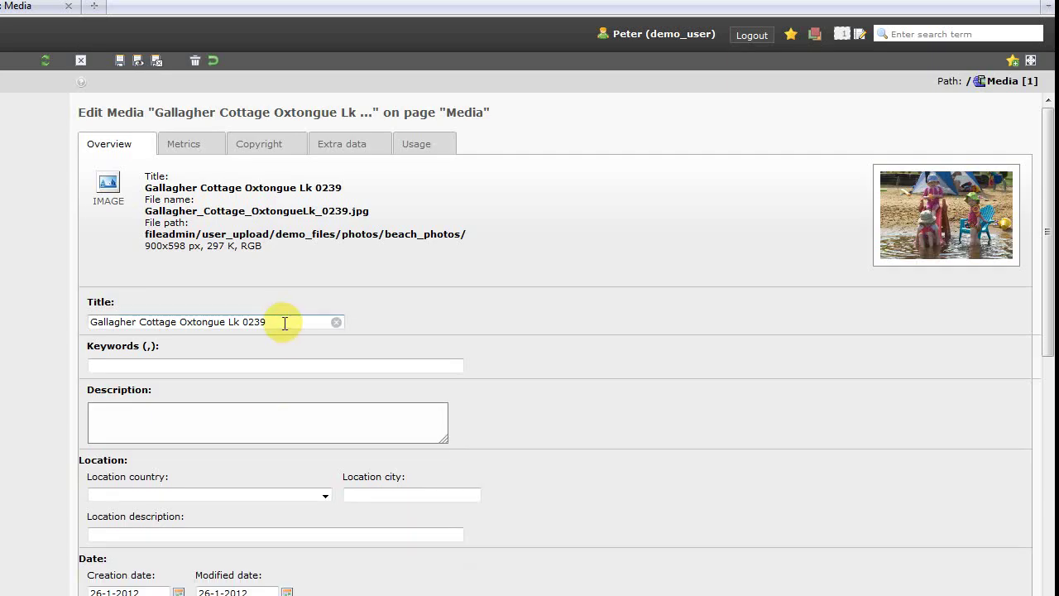
Retitle the next photo 'The girl's' and save and close it.
{"action": "left_click_drag", "start_coordinate": [285, 323], "coordinate": [82, 324]}
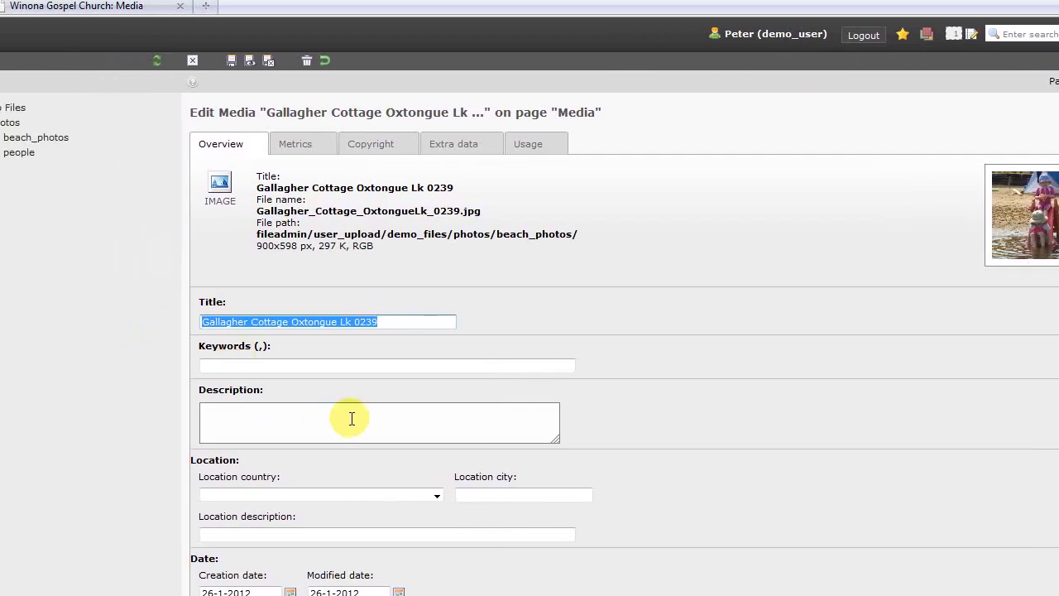
{"action": "type", "text": "A"}
{"action": "type", "text": "l"}
{"action": "key", "text": "BackSpace"}
{"action": "key", "text": "BackSpace"}
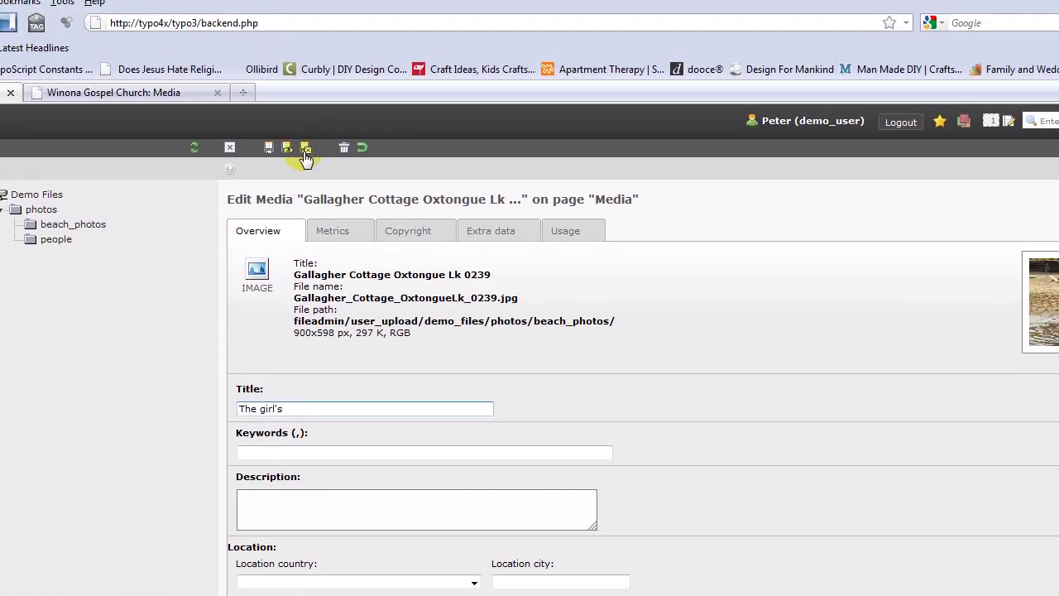
{"action": "left_click", "coordinate": [269, 62]}
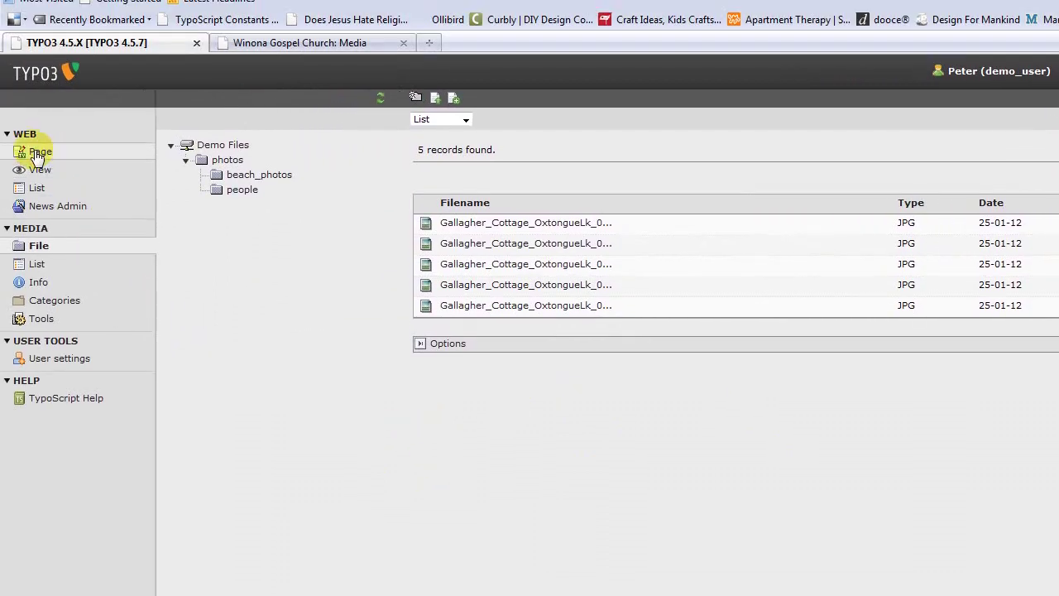
Show the Media page's layout in the Page module, with its Our Photogallery plugin element.
{"action": "left_click", "coordinate": [39, 152]}
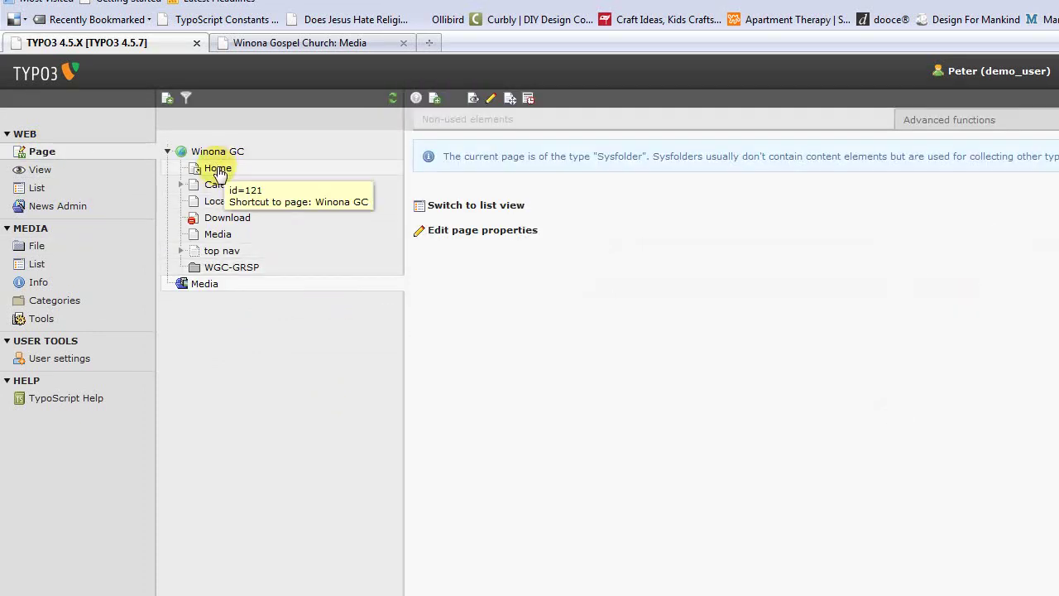
{"action": "left_click", "coordinate": [215, 237]}
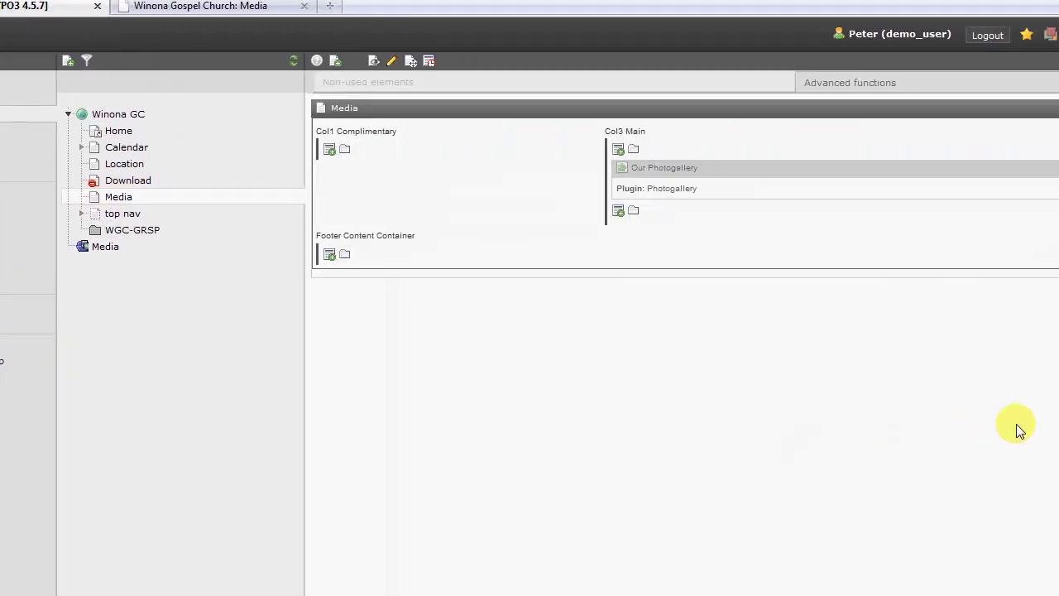
{"action": "mouse_move", "coordinate": [1021, 207]}
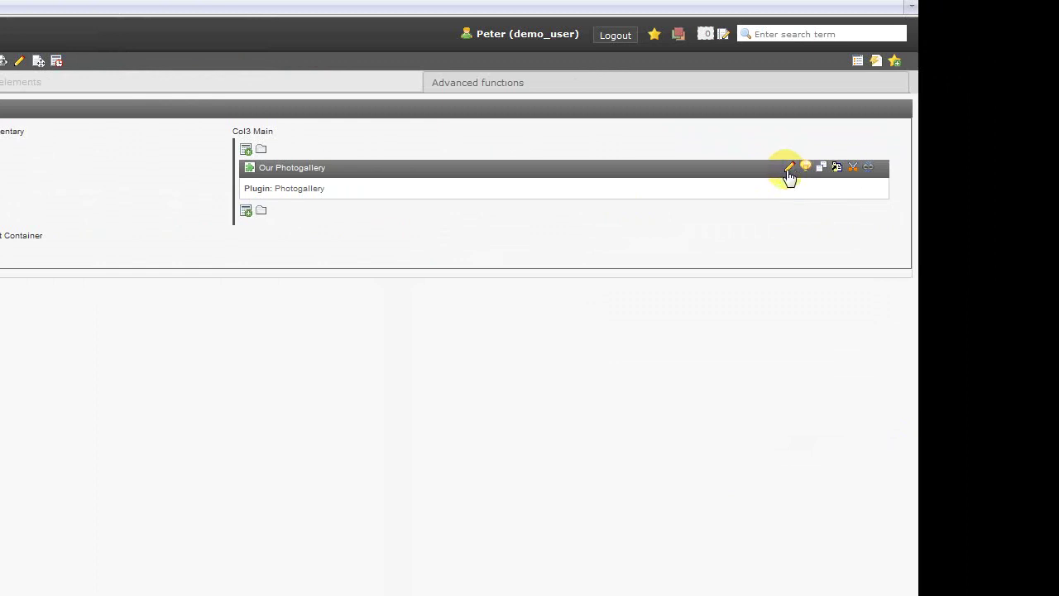
Edit the Our Photogallery element and add At The Beach to its selected categories.
{"action": "left_click", "coordinate": [790, 172]}
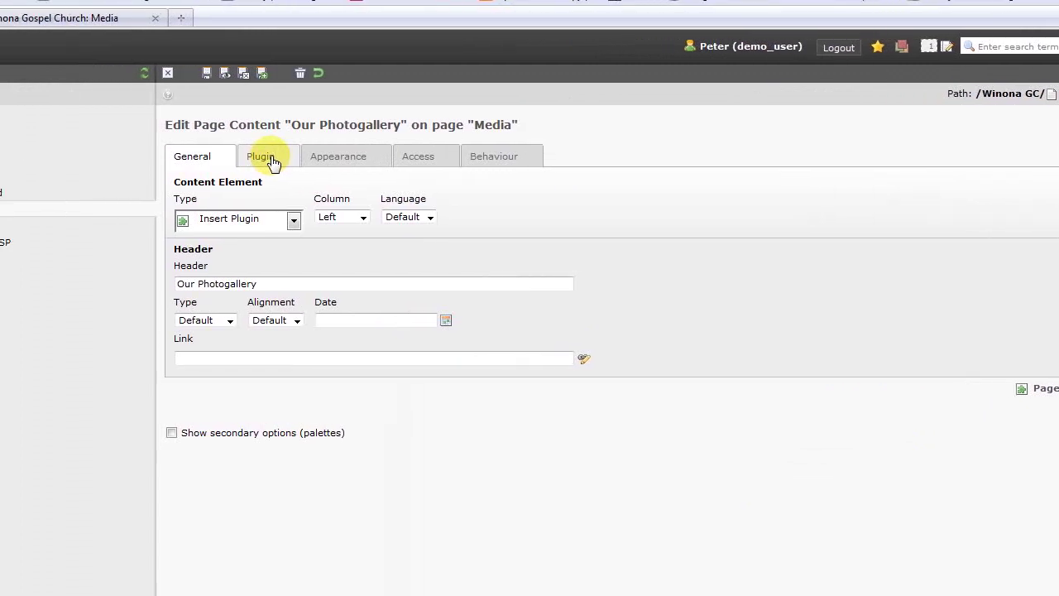
{"action": "left_click", "coordinate": [273, 162]}
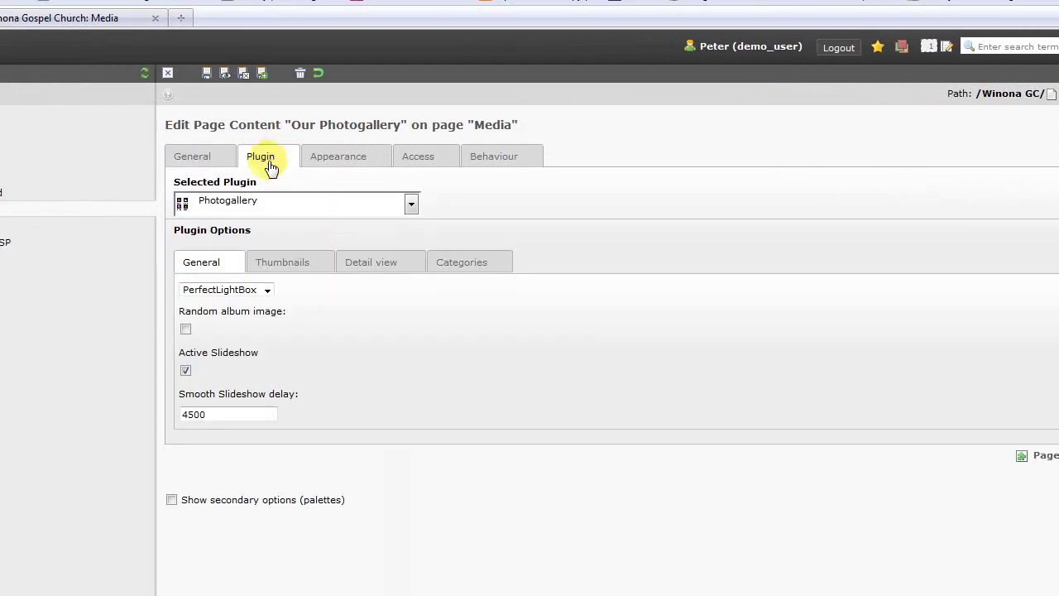
{"action": "left_click", "coordinate": [490, 263]}
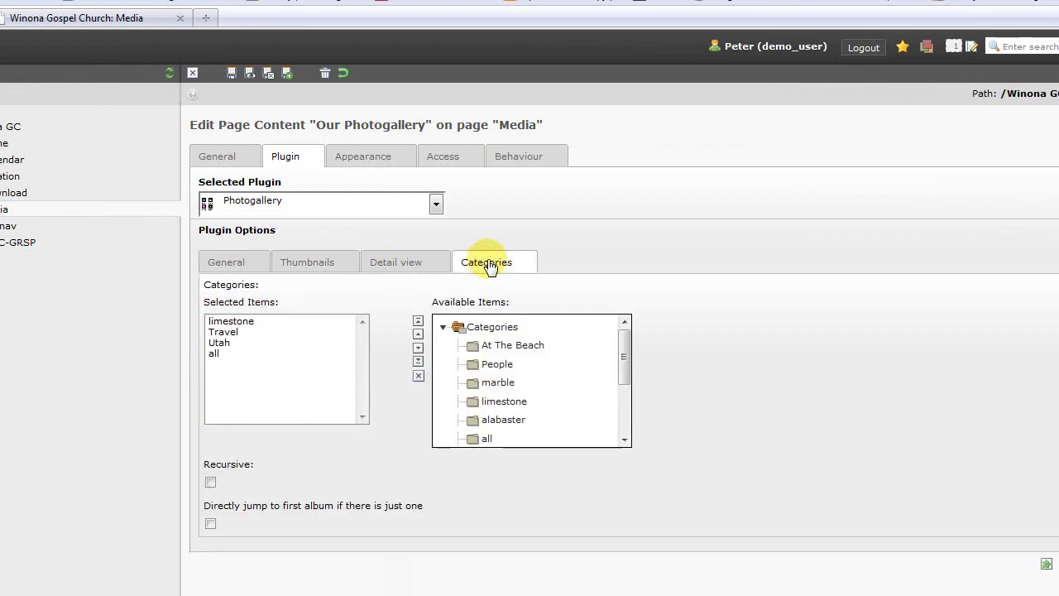
{"action": "left_click", "coordinate": [514, 345]}
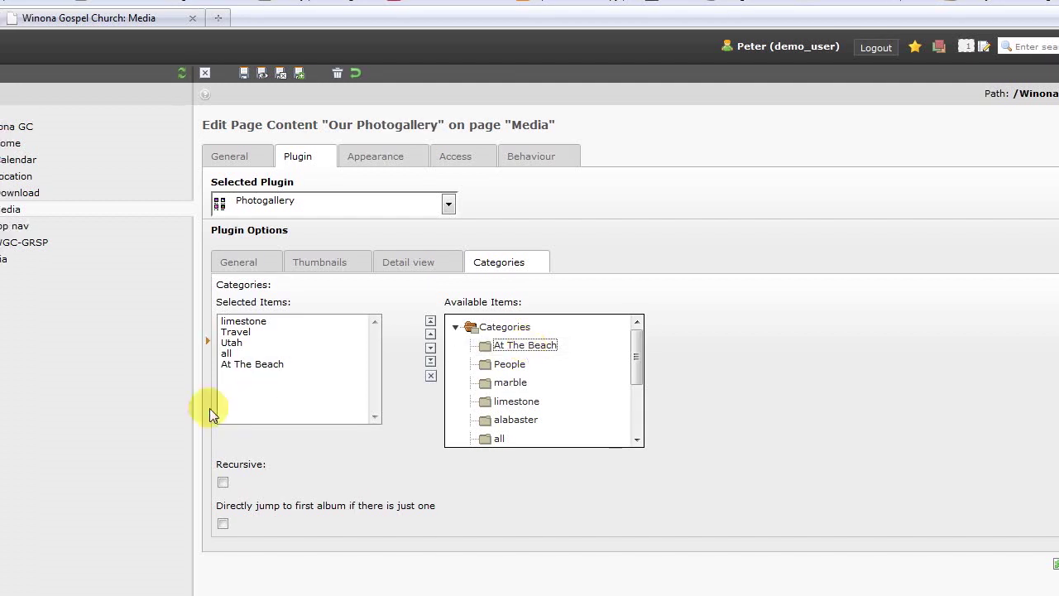
Reorder the chosen categories so At The Beach is first and all is second.
{"action": "left_click", "coordinate": [236, 364]}
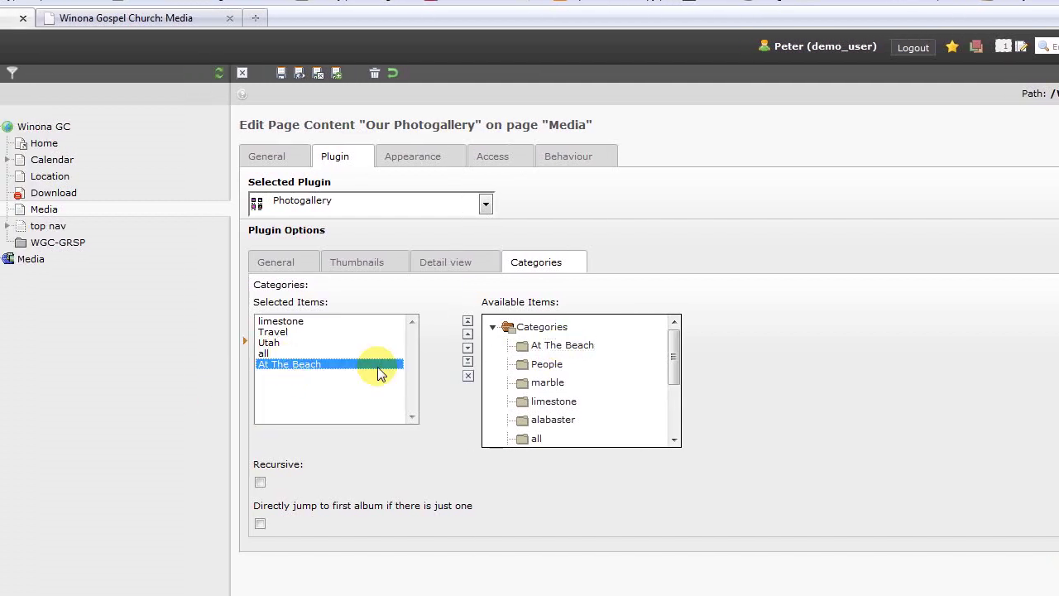
{"action": "left_click", "coordinate": [468, 337]}
{"action": "left_click", "coordinate": [468, 337]}
{"action": "left_click", "coordinate": [468, 337]}
{"action": "left_click", "coordinate": [468, 337]}
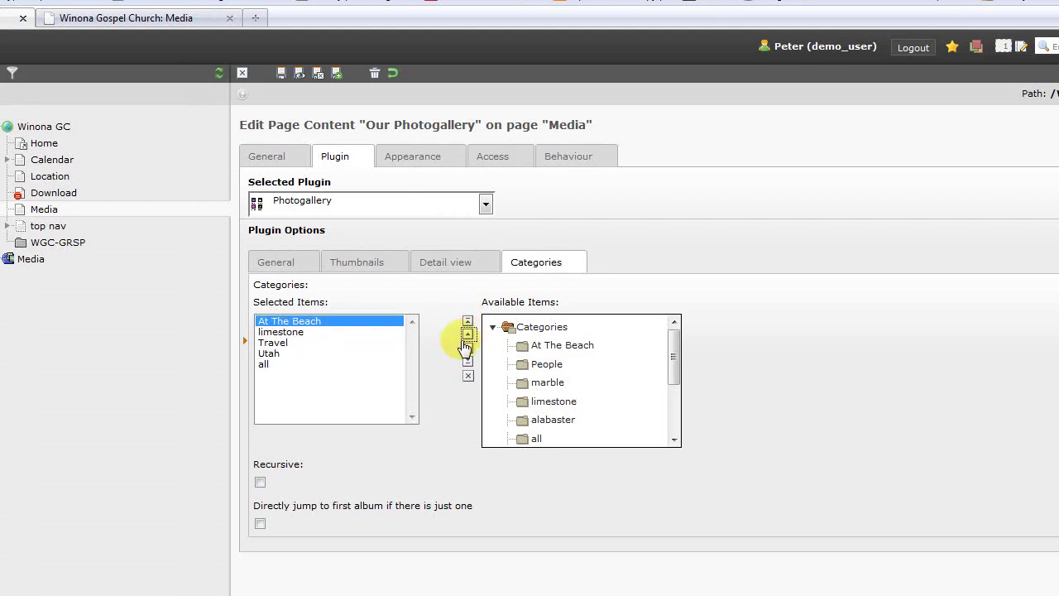
{"action": "left_click", "coordinate": [263, 364]}
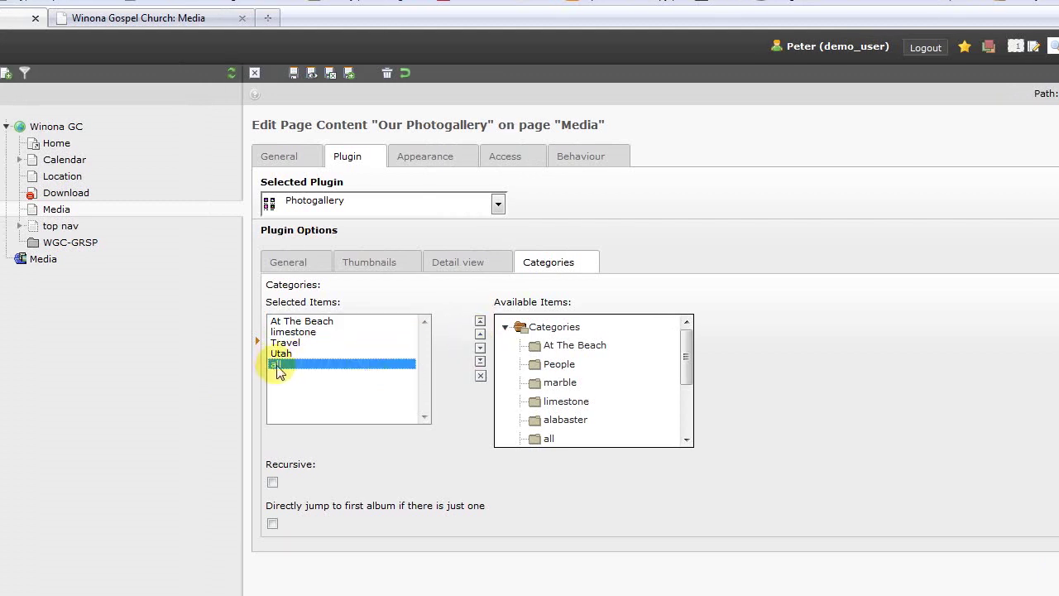
{"action": "left_click", "coordinate": [481, 335]}
{"action": "left_click", "coordinate": [480, 335]}
{"action": "left_click", "coordinate": [480, 335]}
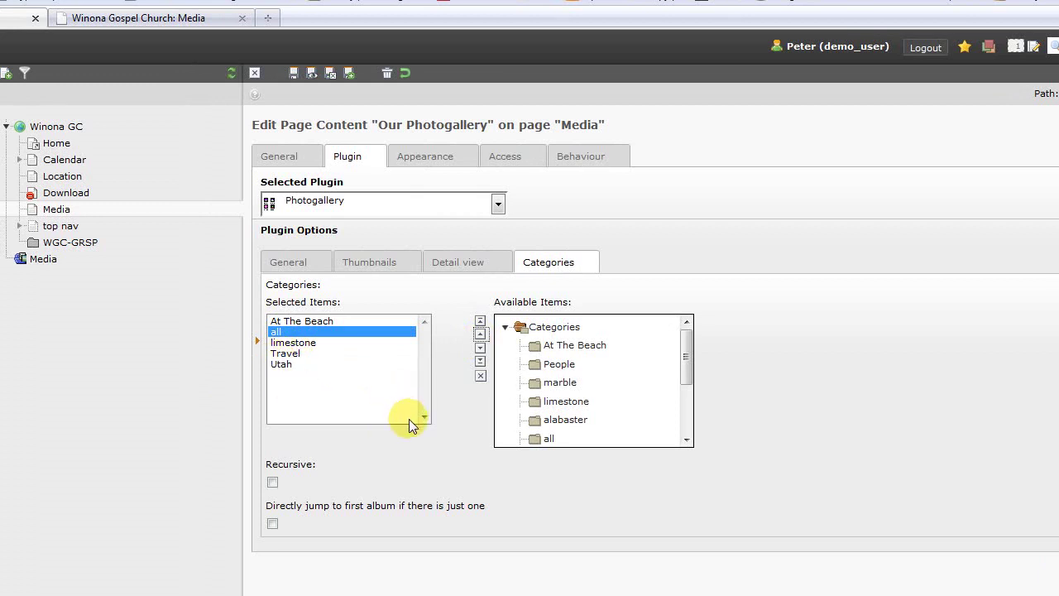
{"action": "left_click", "coordinate": [308, 263]}
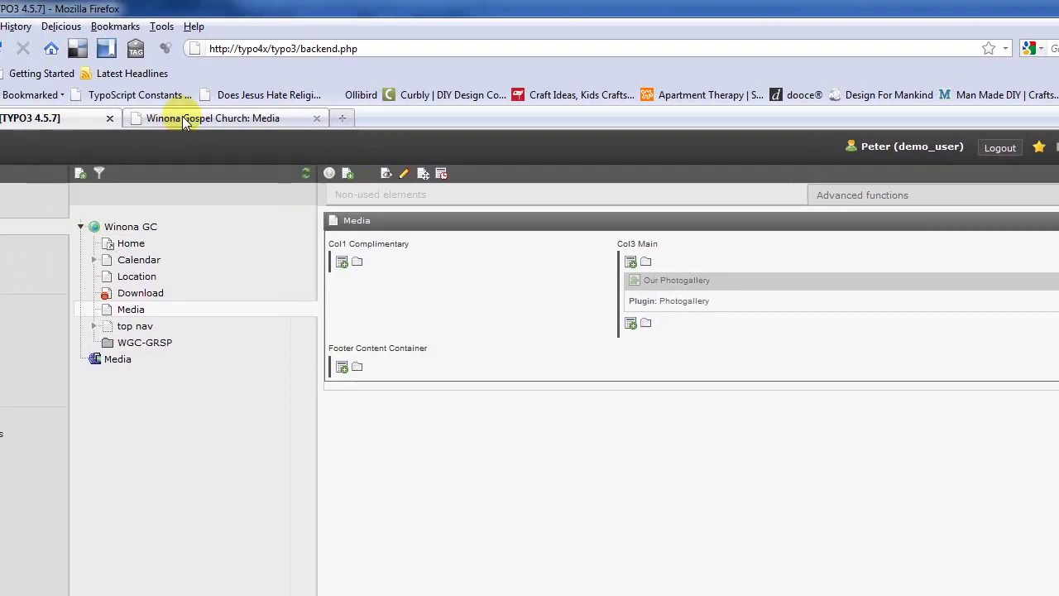
Reload the live site's Media page and open the new At The Beach album.
{"action": "left_click", "coordinate": [111, 79]}
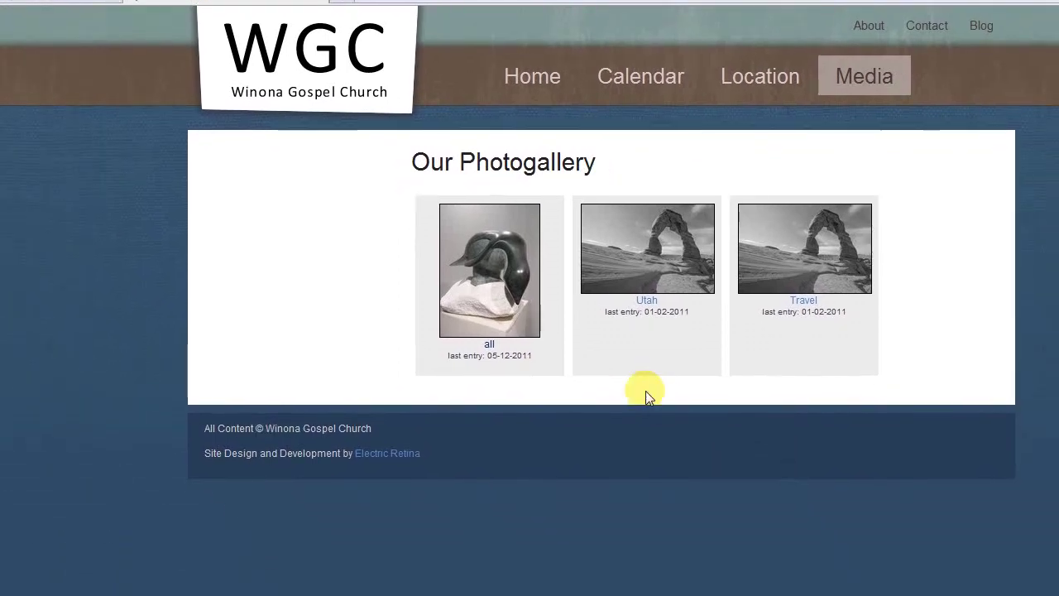
{"action": "key", "text": "F5"}
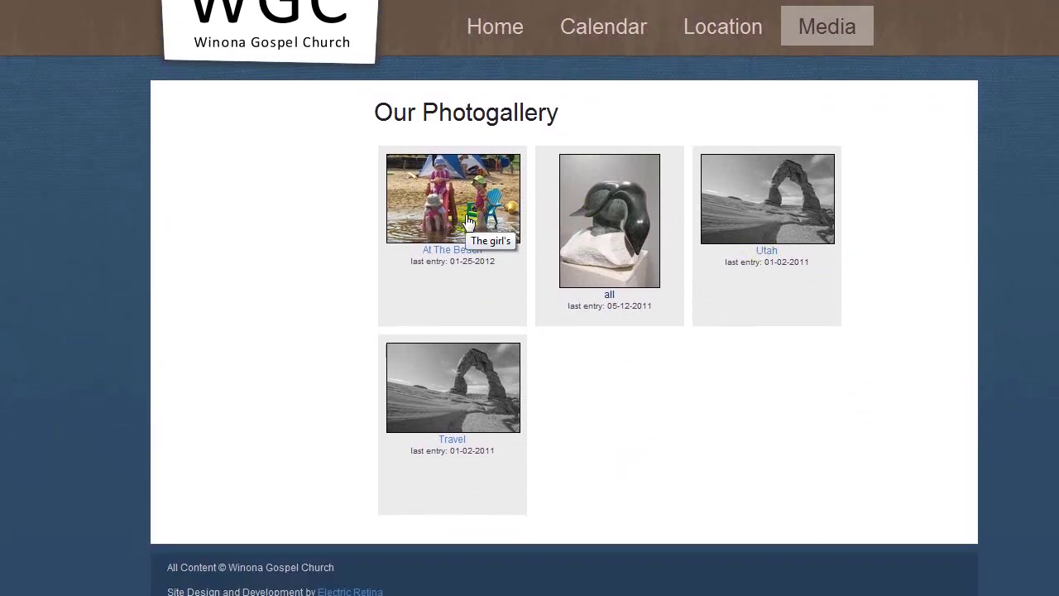
{"action": "left_click", "coordinate": [469, 222]}
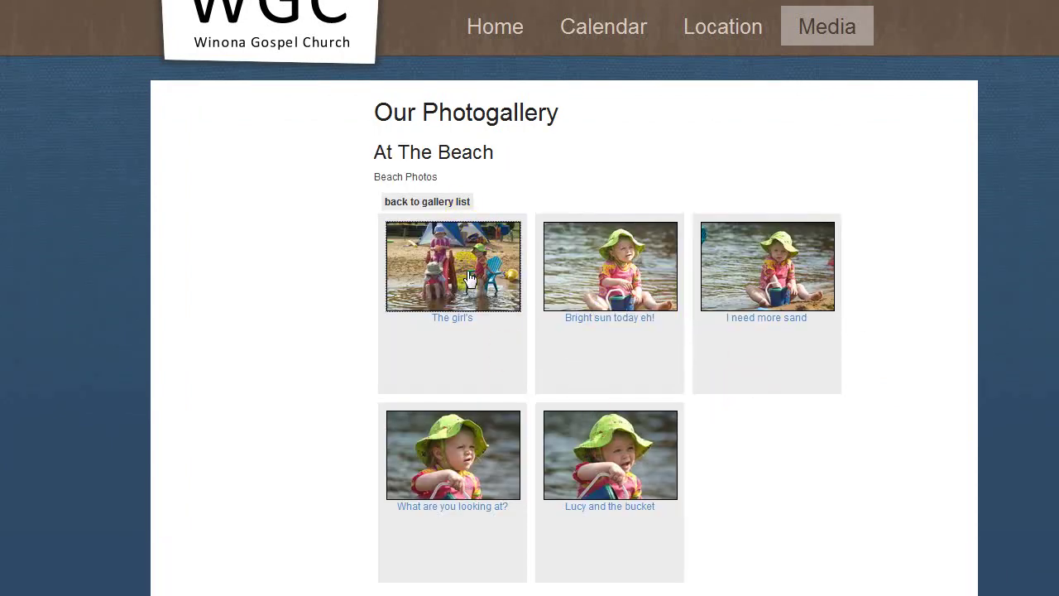
Step through all five beach photos in the lightbox, then return to the album list.
{"action": "left_click", "coordinate": [594, 441]}
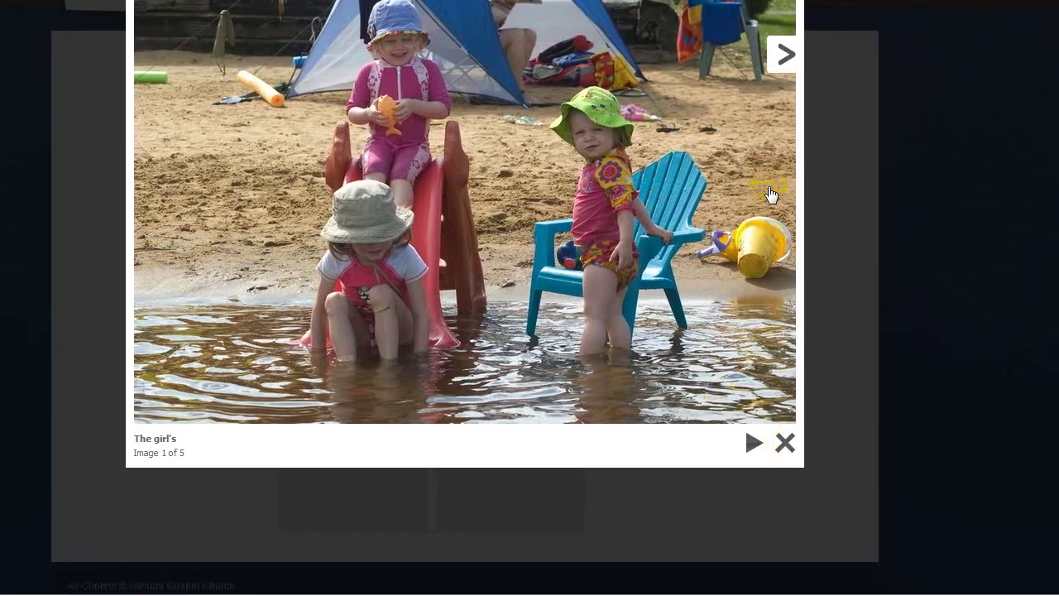
{"action": "left_click", "coordinate": [770, 194]}
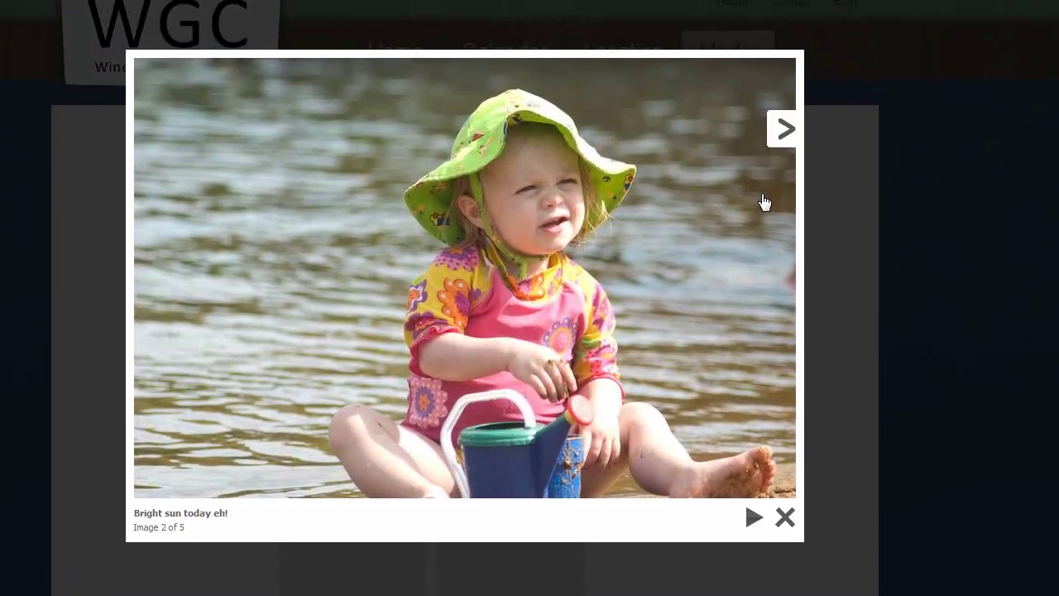
{"action": "left_click", "coordinate": [765, 202]}
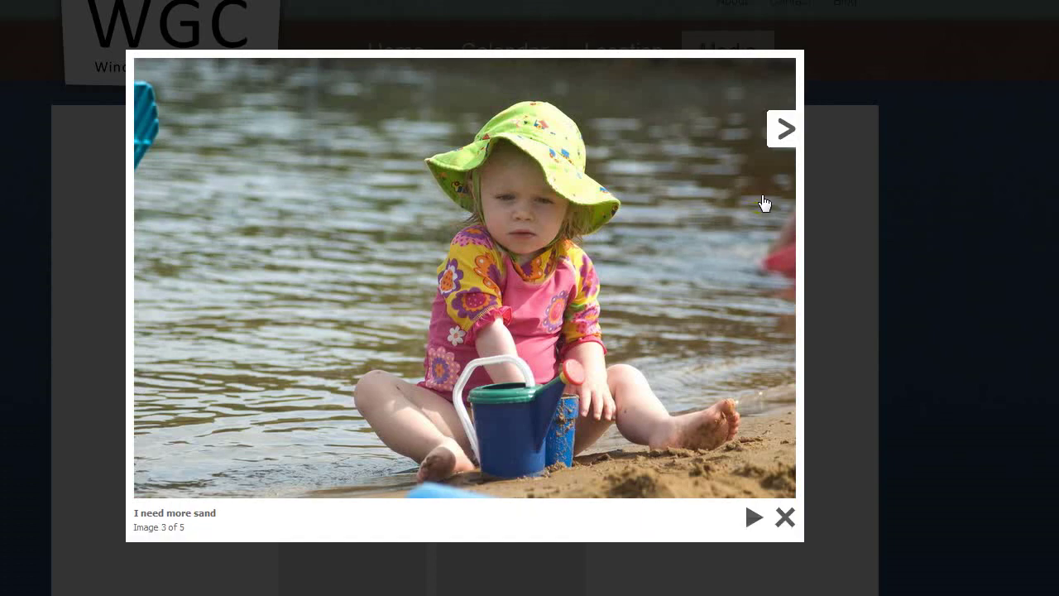
{"action": "left_click", "coordinate": [765, 203]}
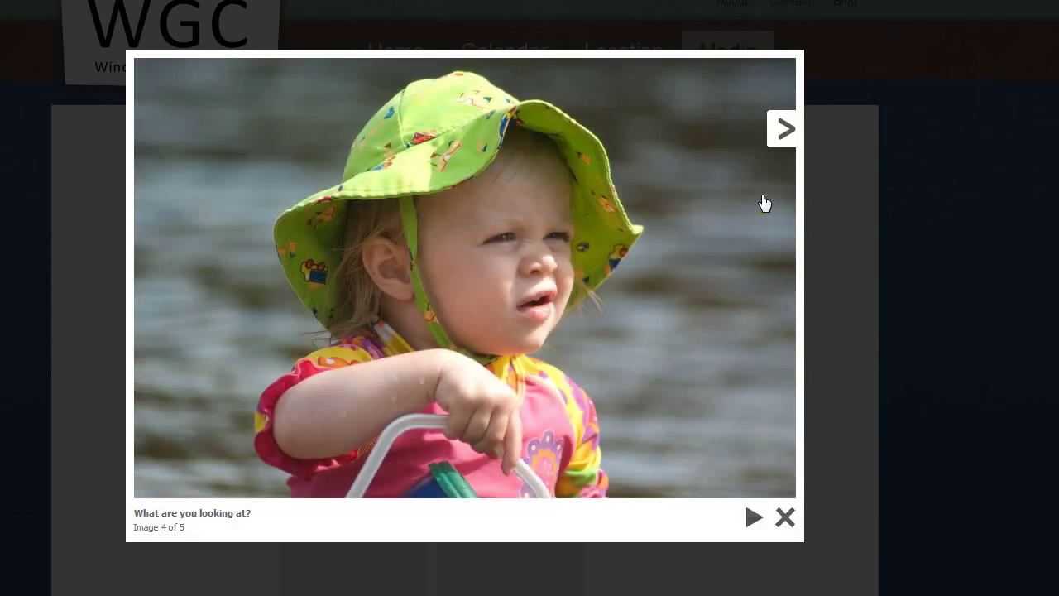
{"action": "left_click", "coordinate": [764, 202]}
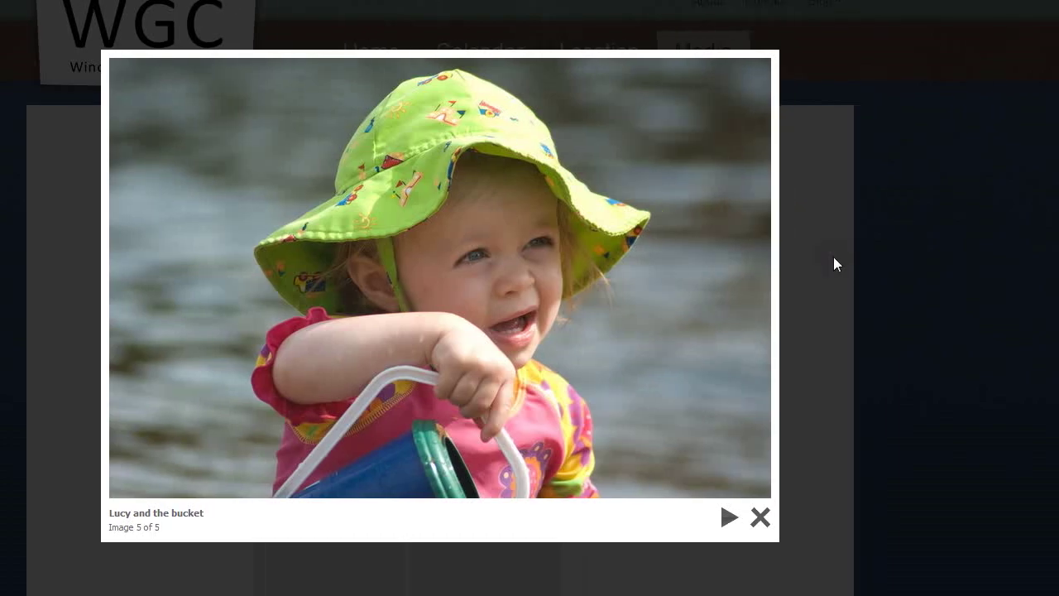
{"action": "left_click", "coordinate": [857, 260]}
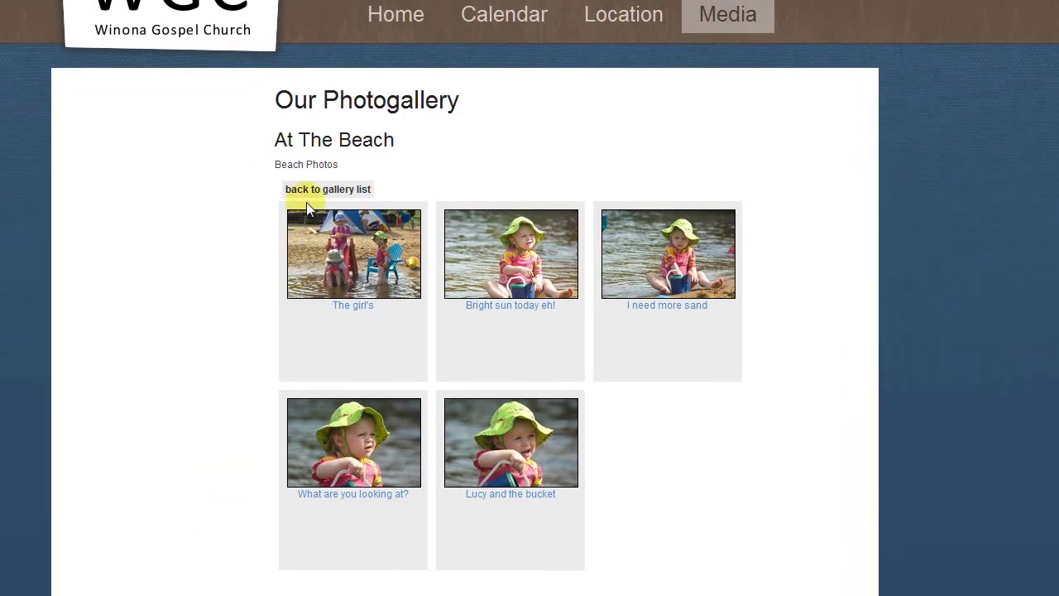
{"action": "left_click", "coordinate": [304, 191]}
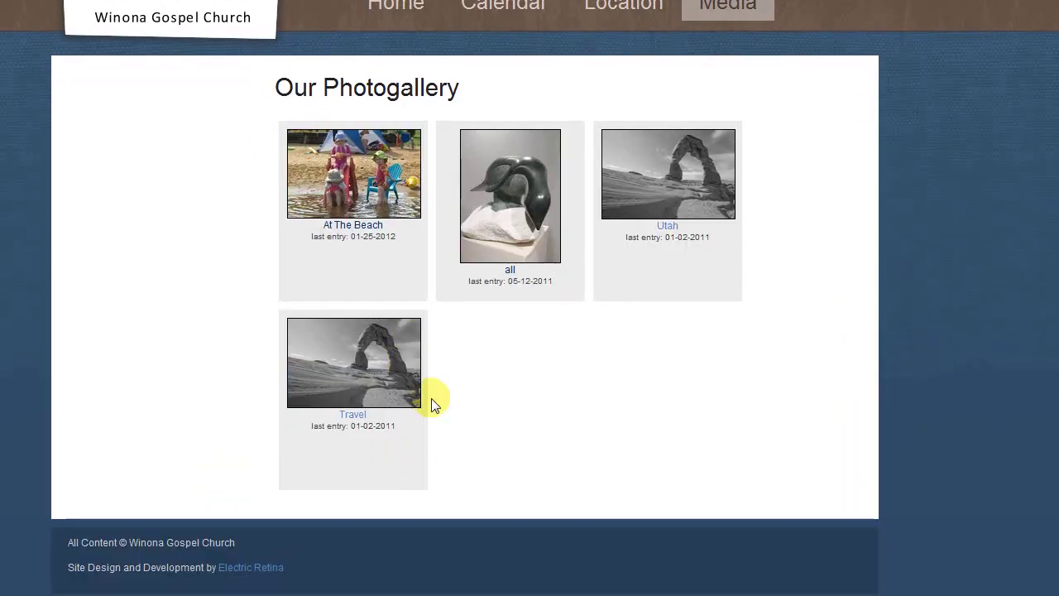